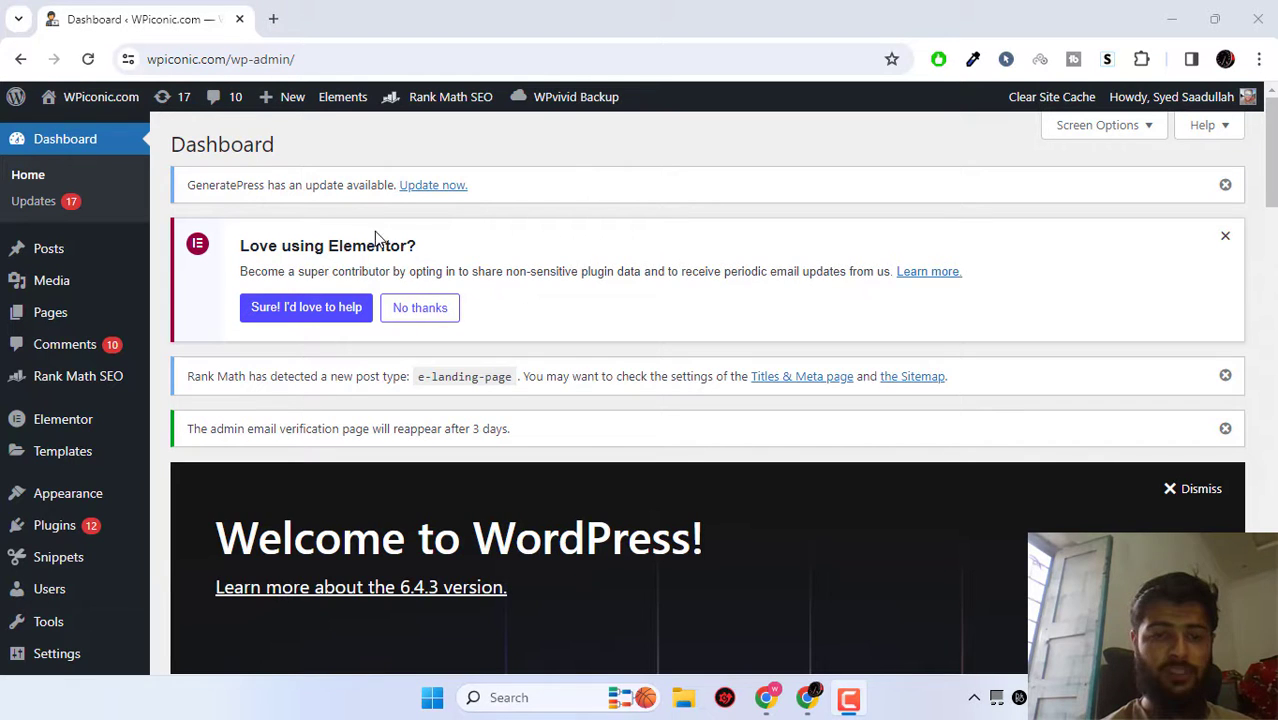
Highlight the 'Love using Elementor?' notice heading and scroll the dashboard.
double_click(394, 245)
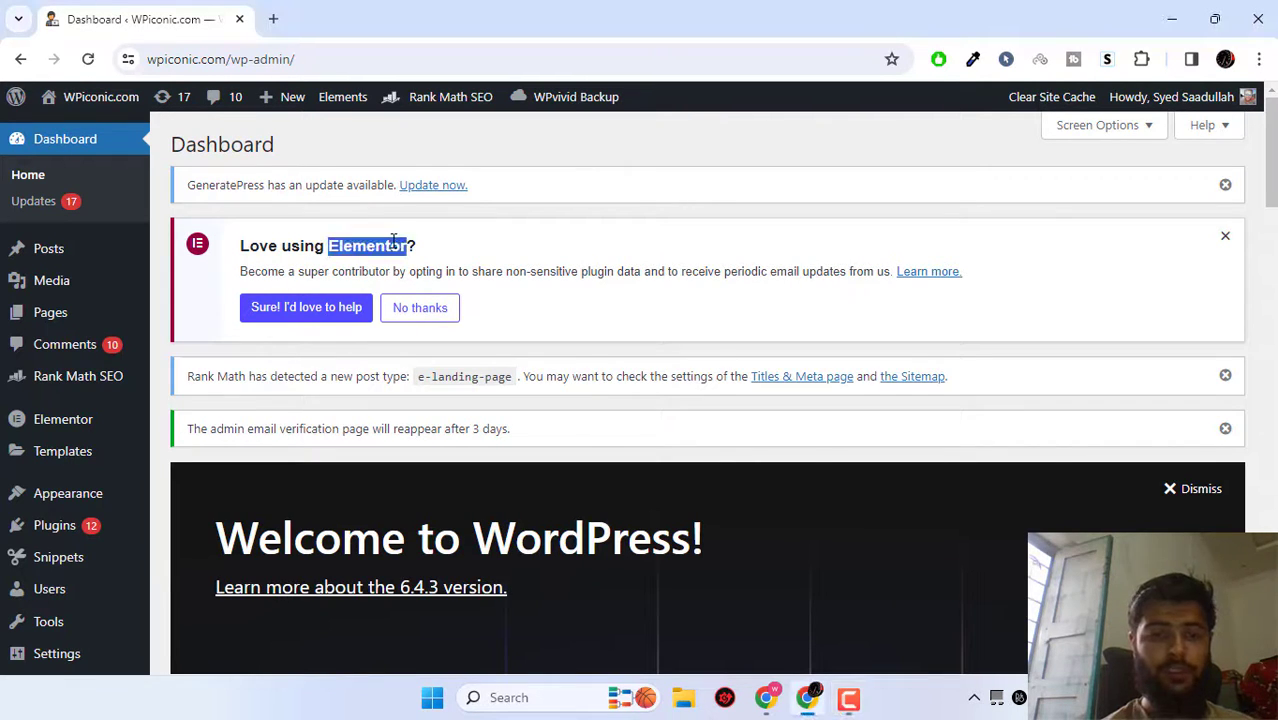
triple_click(394, 245)
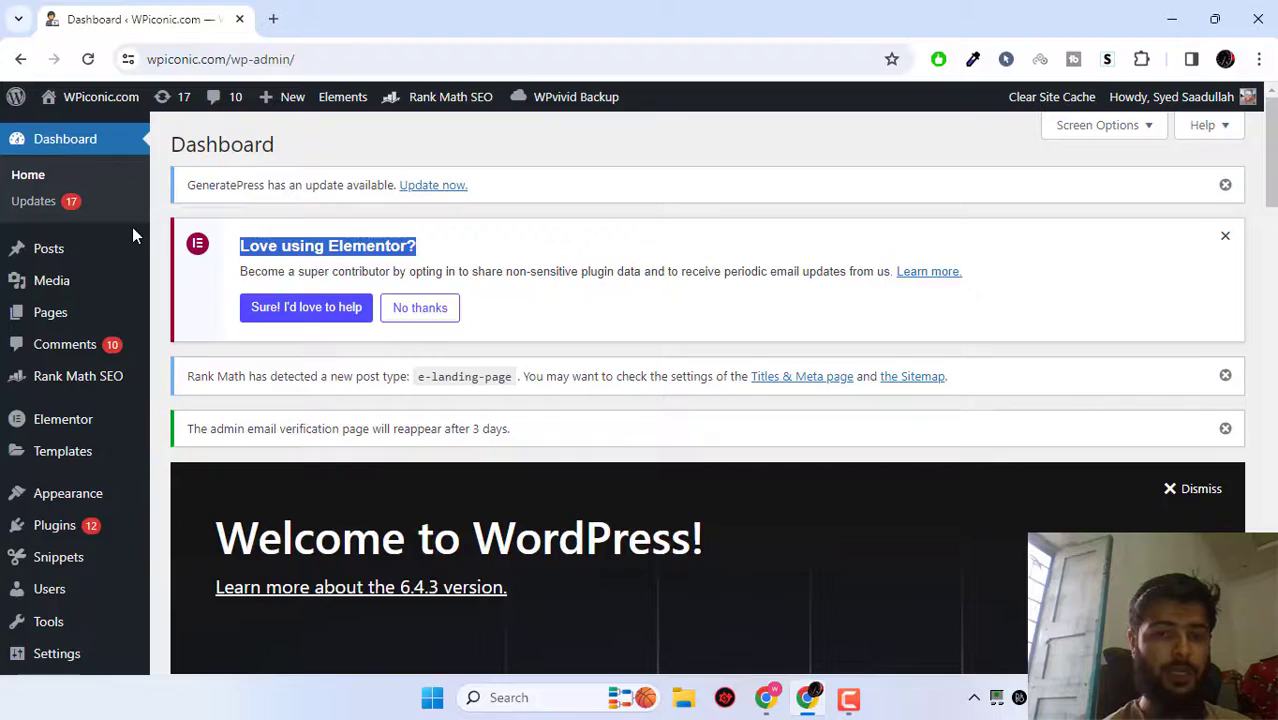
scroll(133, 232, "down", 13)
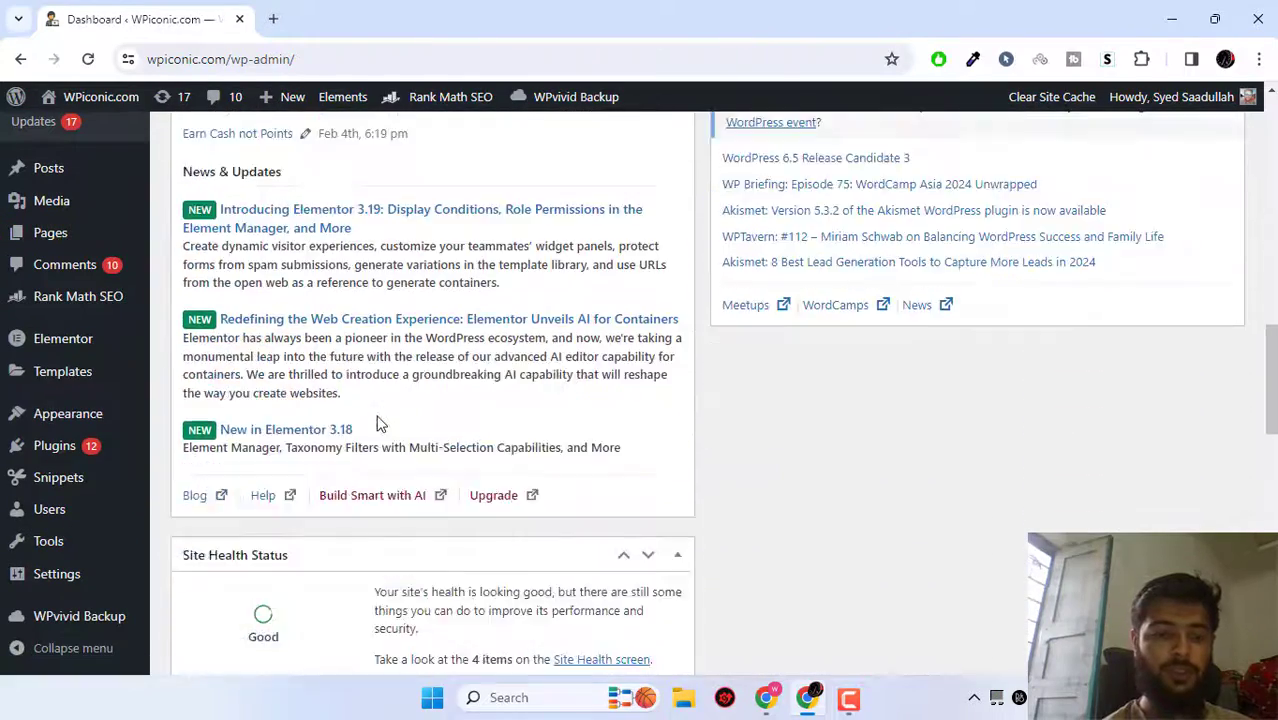
scroll(378, 424, "down", 3)
scroll(377, 422, "up", 2)
scroll(337, 422, "down", 5)
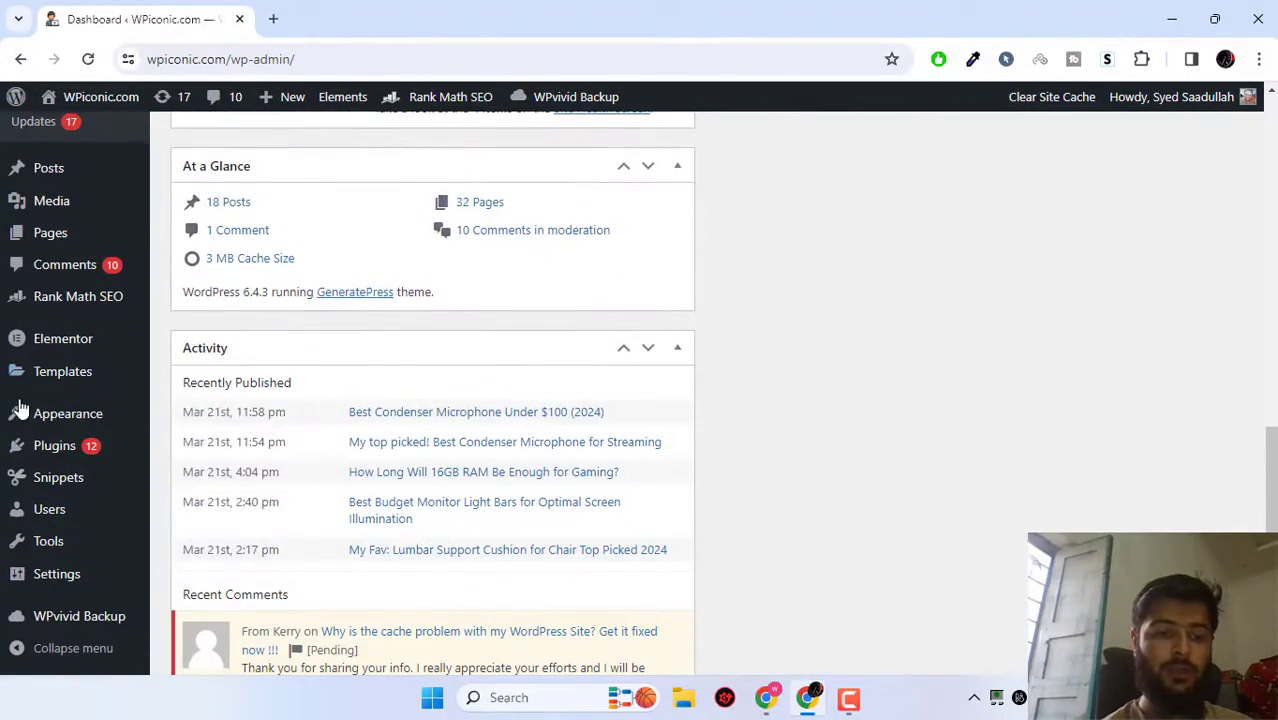
mouse_move(63, 447)
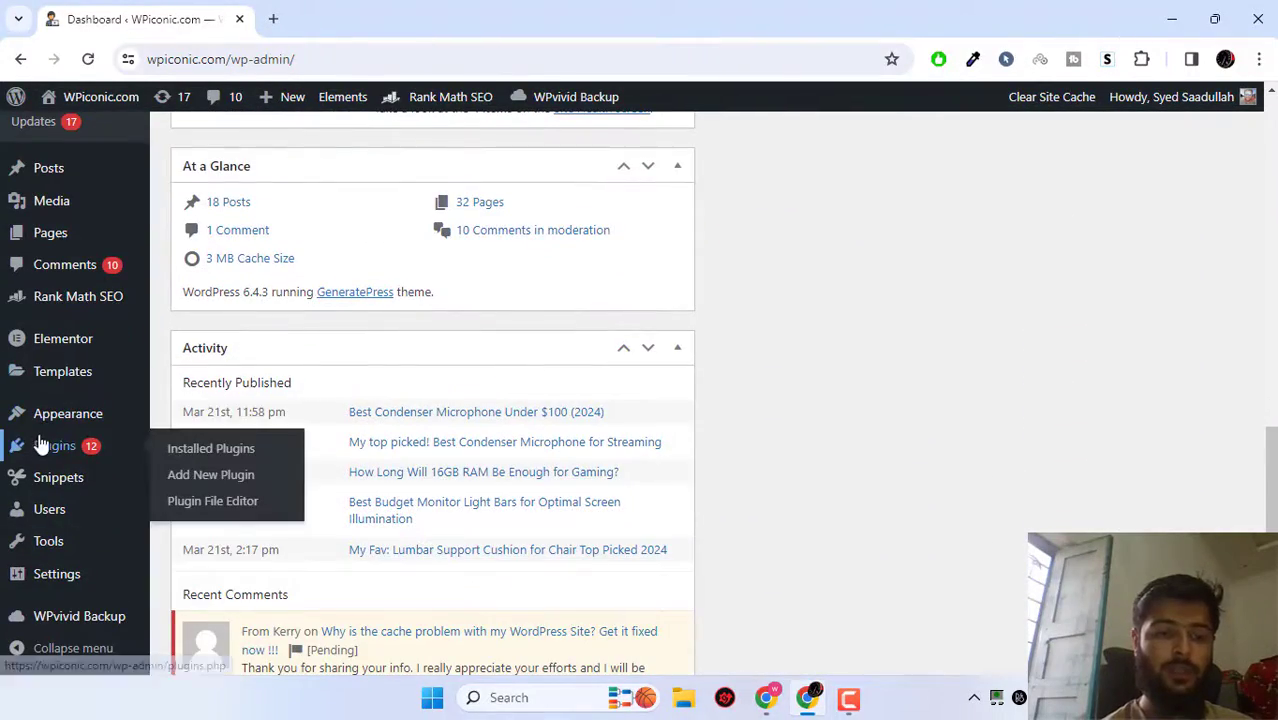
Search the plugin directory for 'litespeed', then install and activate LiteSpeed Cache.
left_click(252, 489)
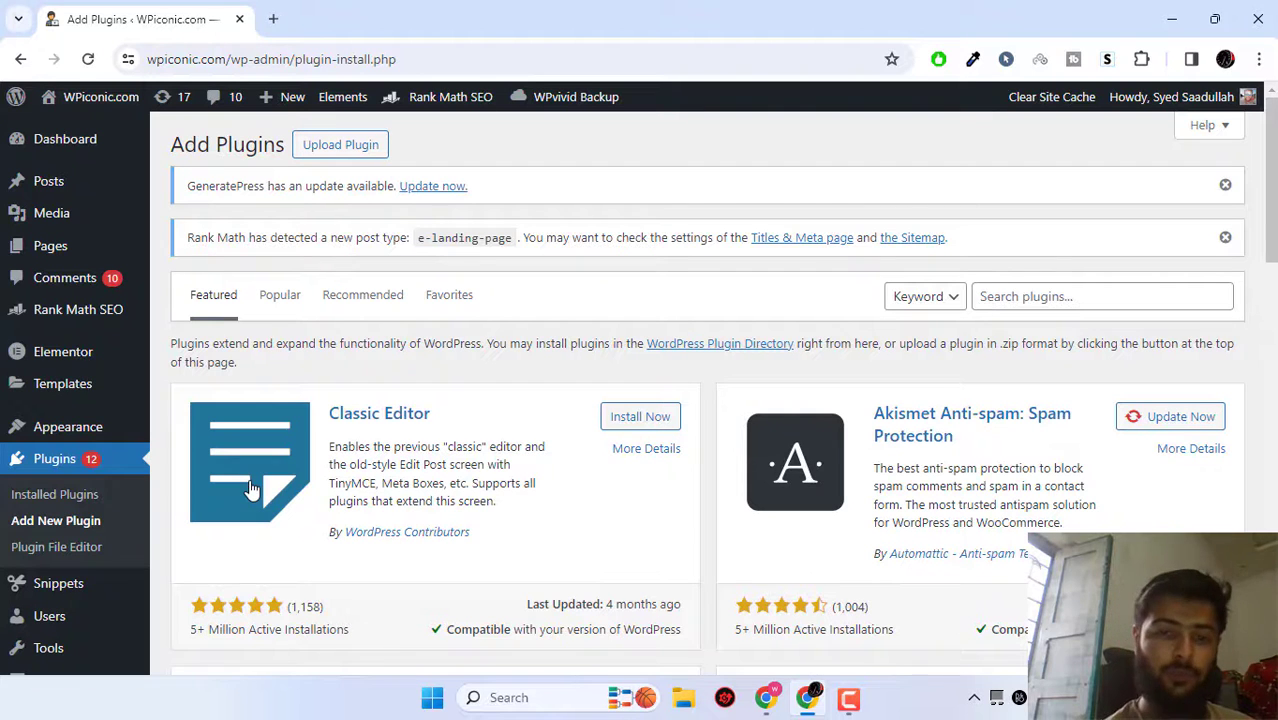
left_click(1053, 297)
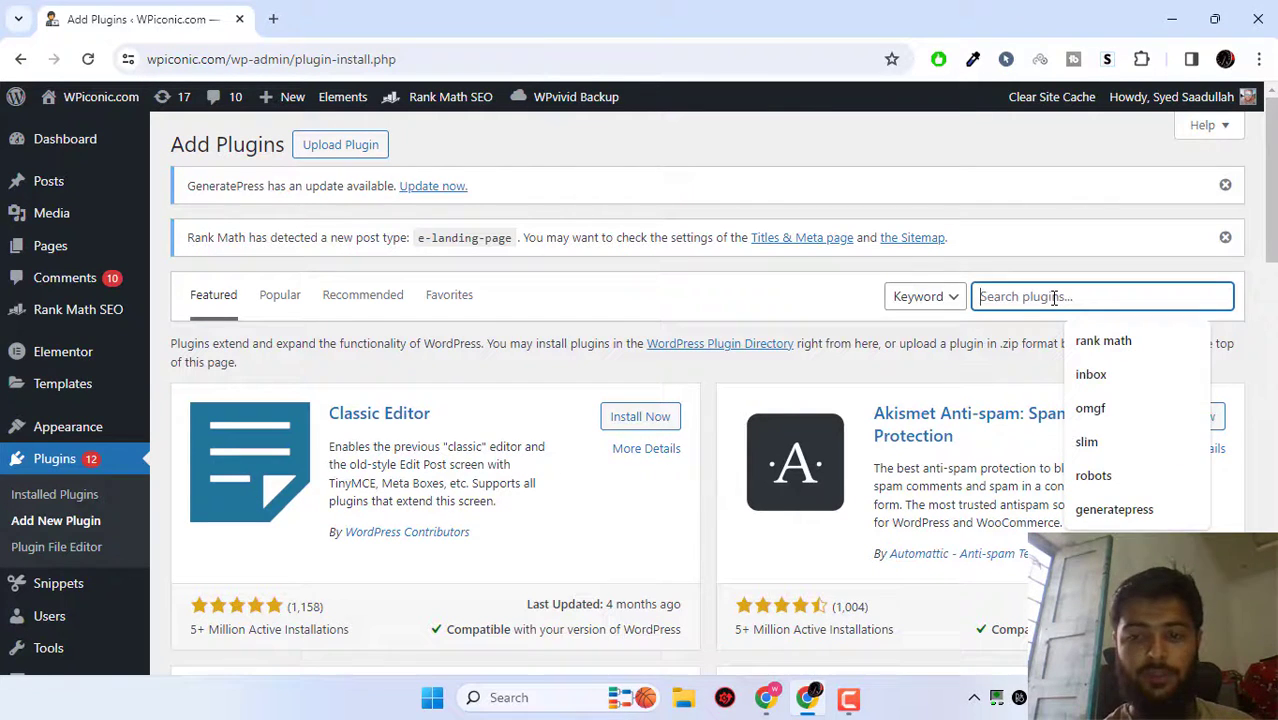
type("litespeed")
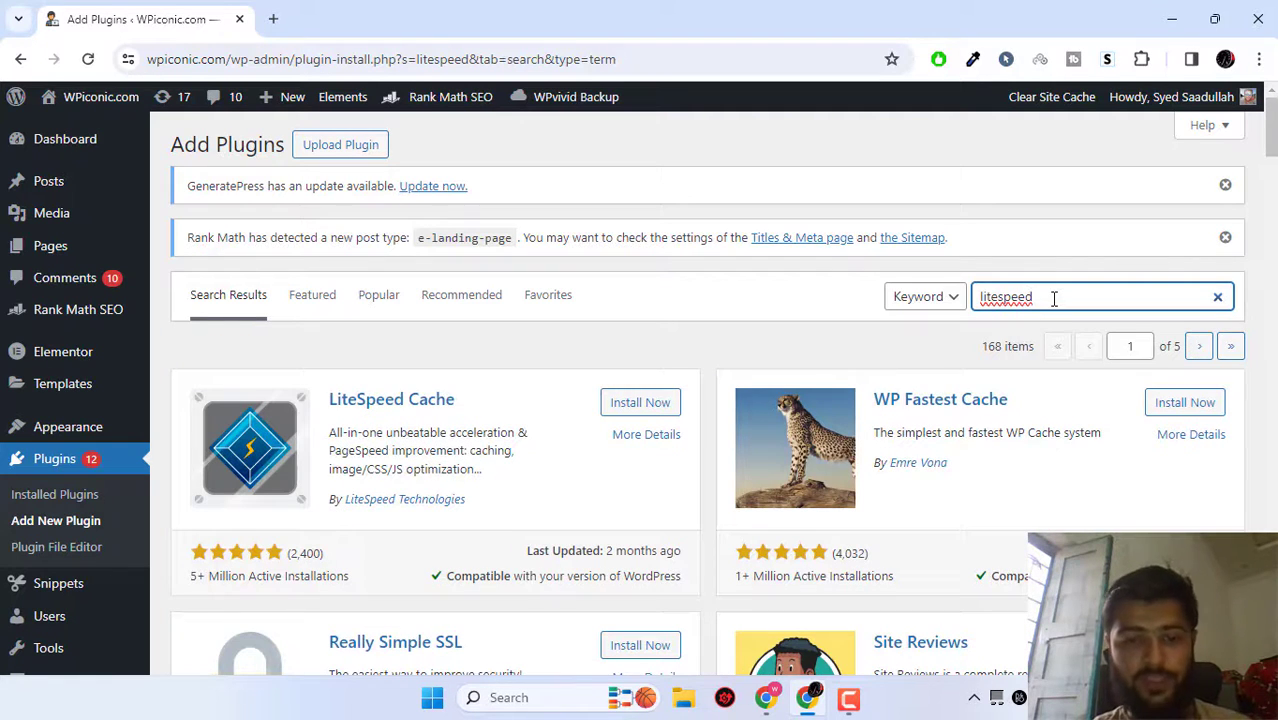
left_click(638, 402)
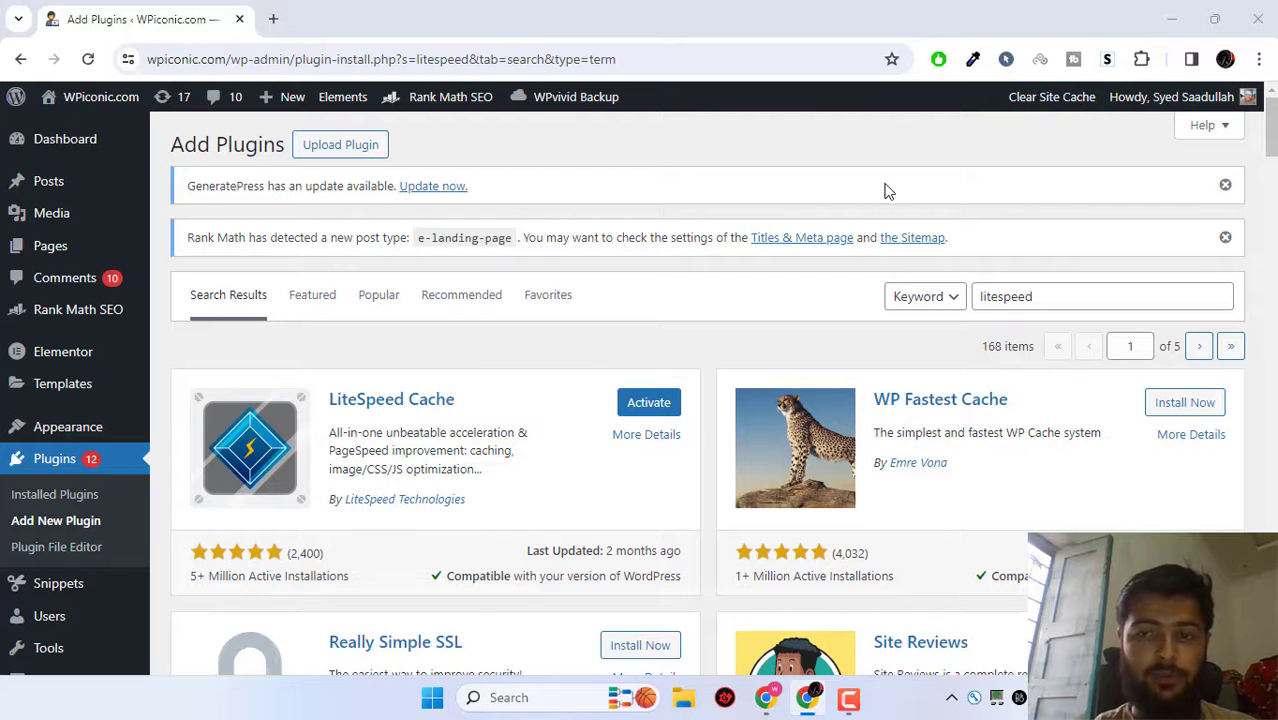
left_click(645, 401)
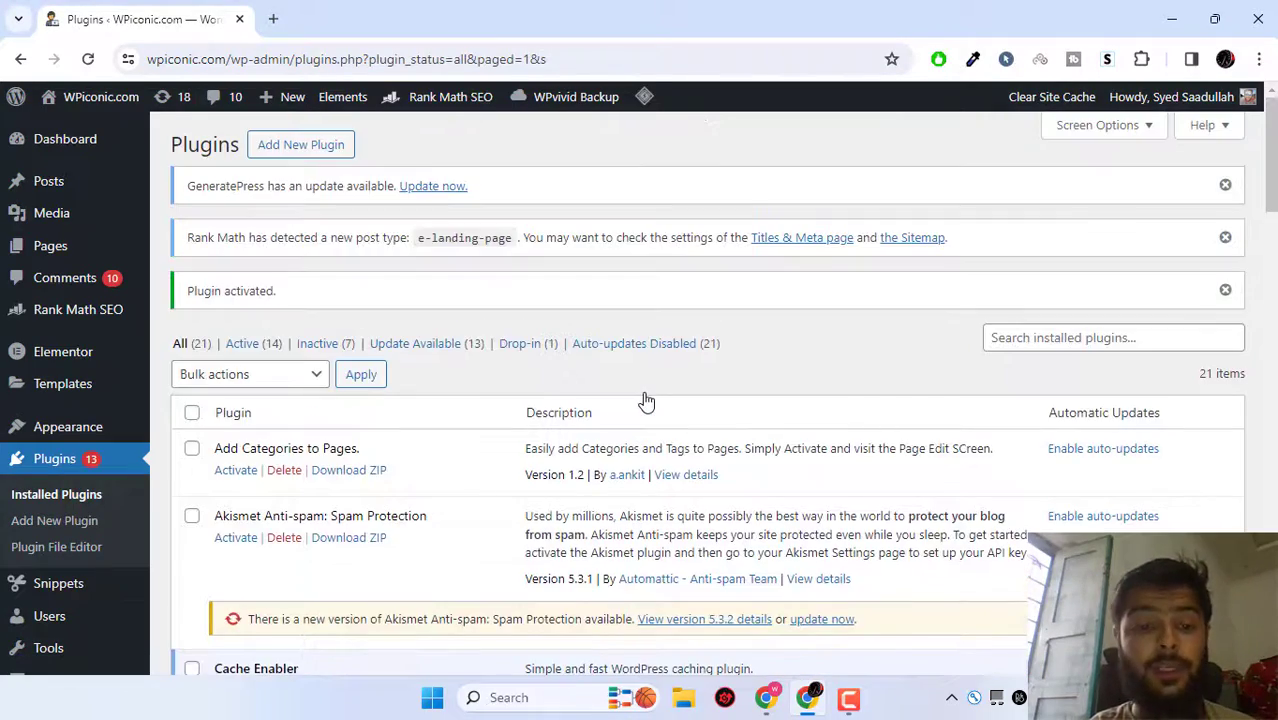
Review the LiteSpeed Cache dashboard's usage, cache status and optimization queue panels.
scroll(644, 400, "down", 15)
mouse_move(143, 528)
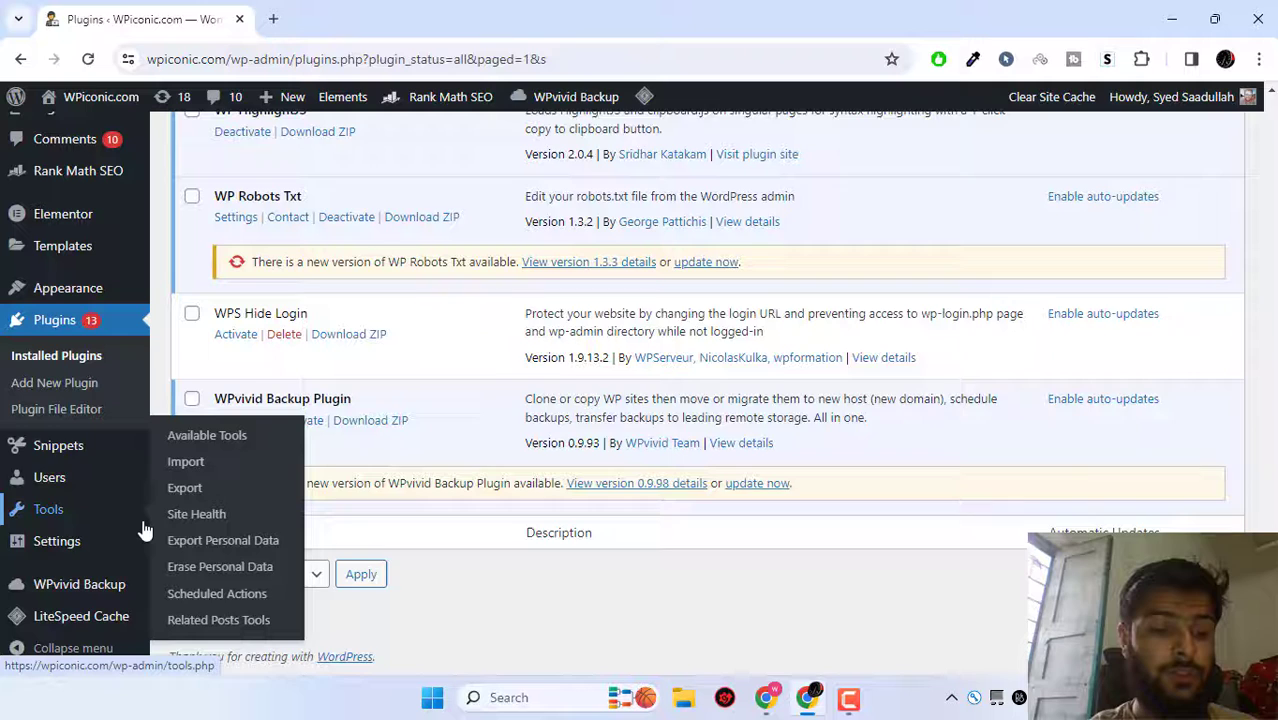
mouse_move(83, 621)
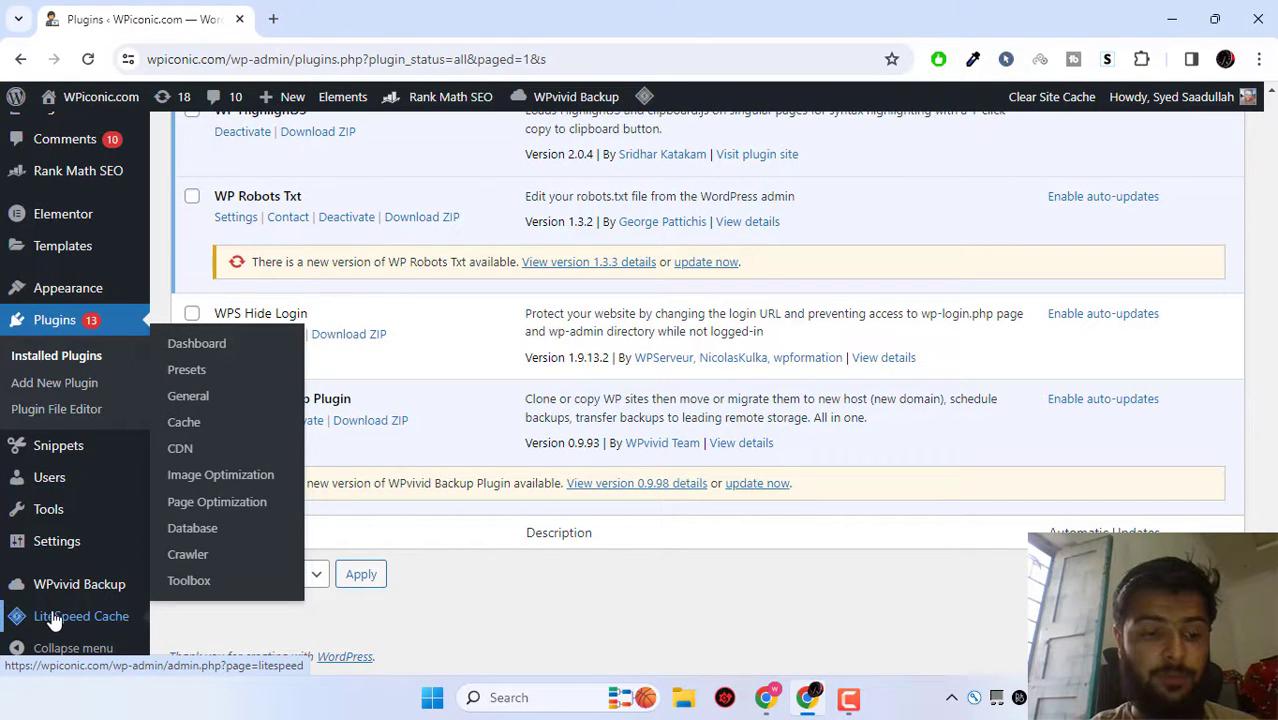
left_click(54, 621)
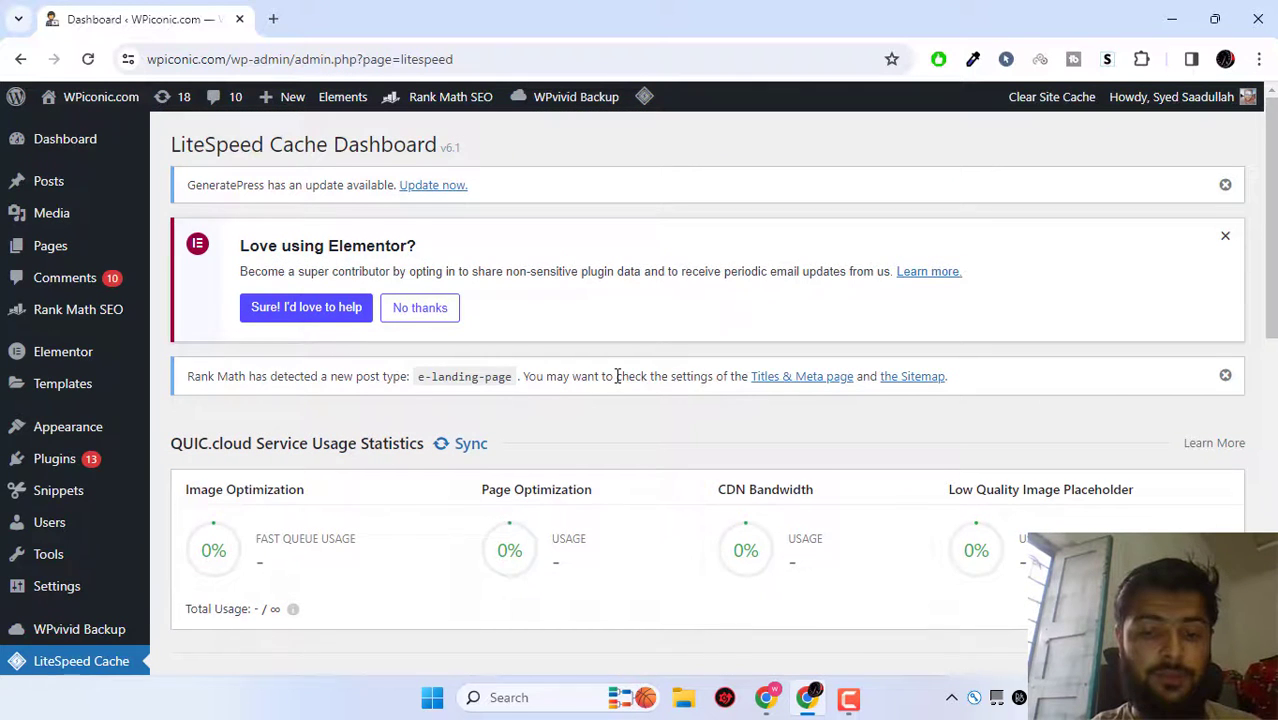
scroll(616, 374, "down", 3)
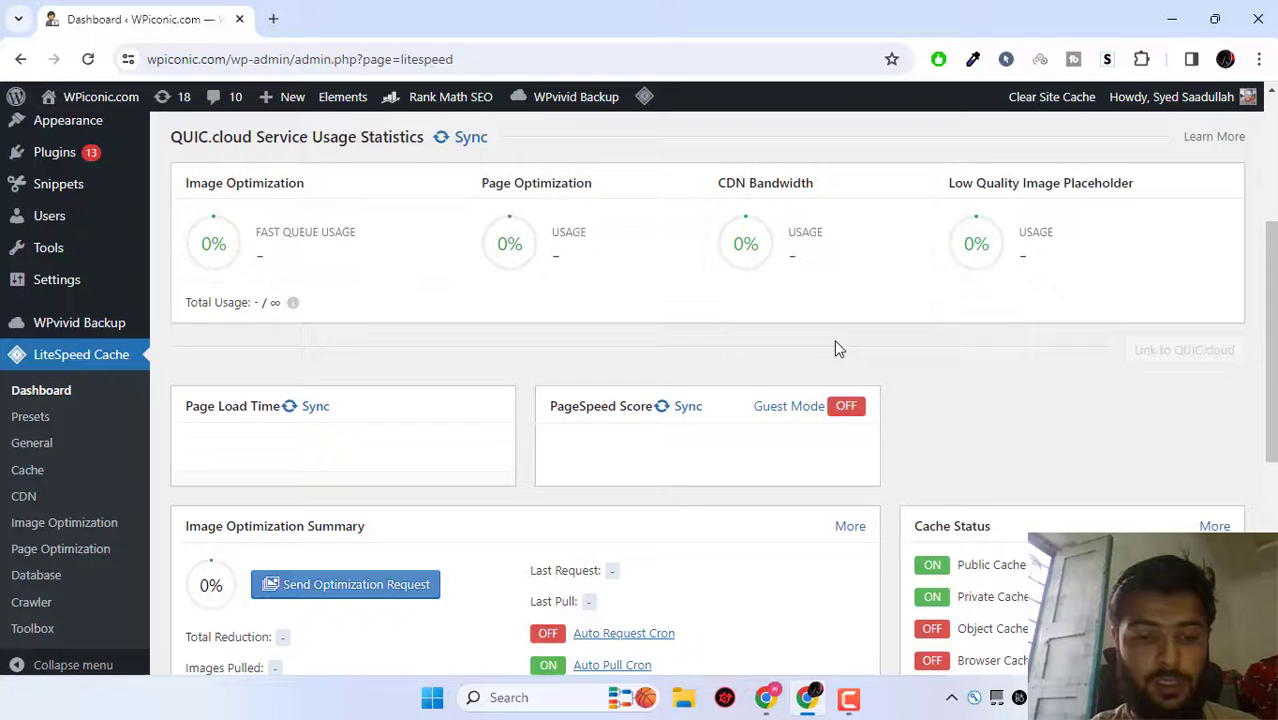
scroll(838, 348, "down", 5)
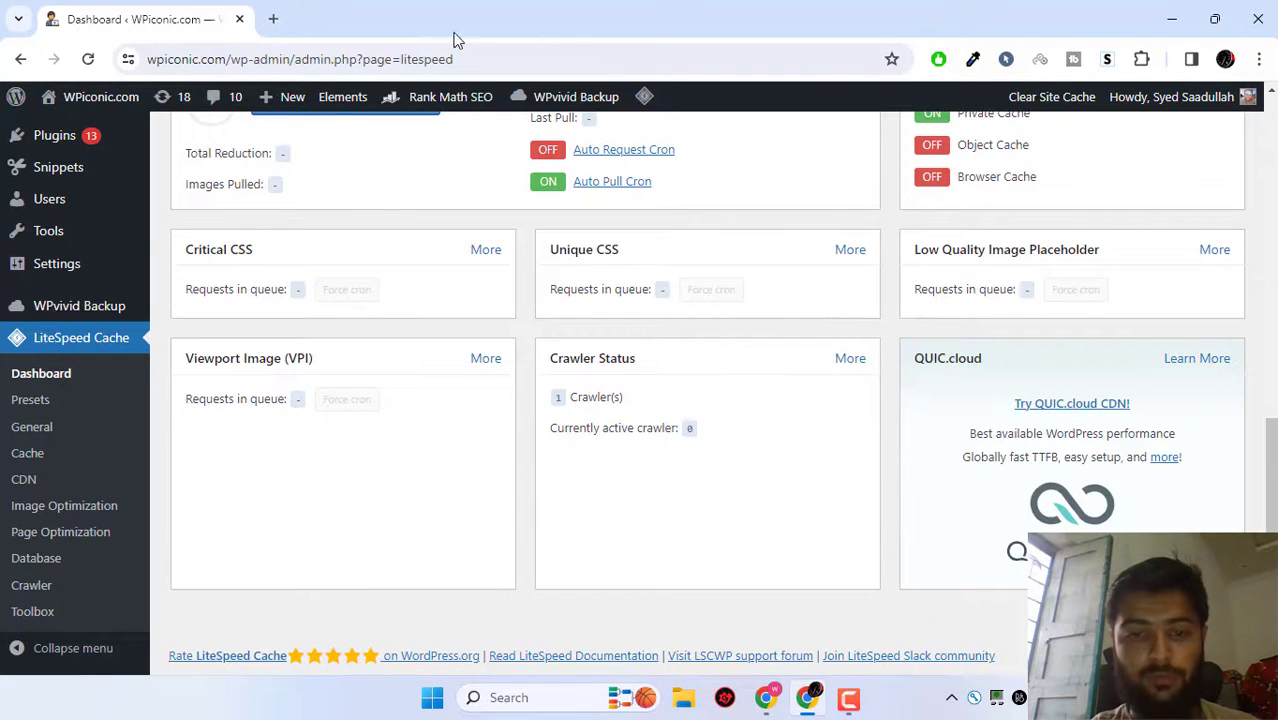
scroll(471, 437, "up", 1)
scroll(471, 437, "down", 1)
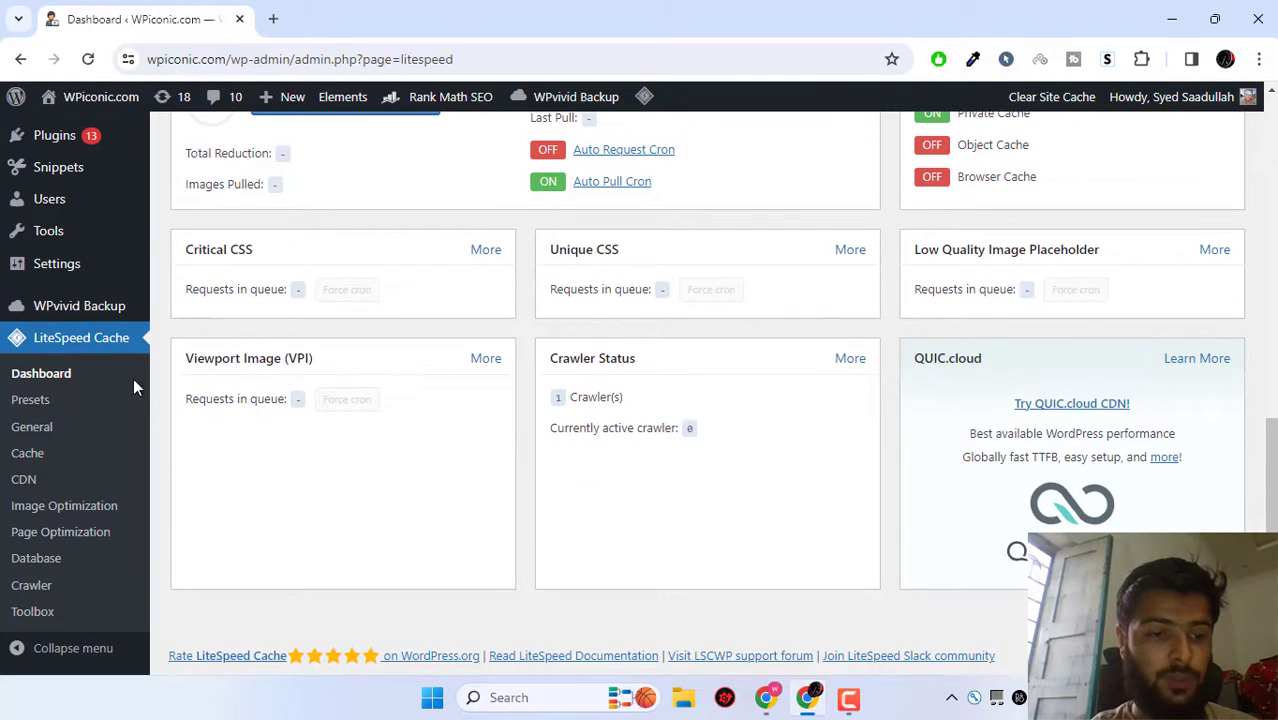
Turn Automatically Upgrade ON in LiteSpeed Cache General Settings and save.
left_click(55, 428)
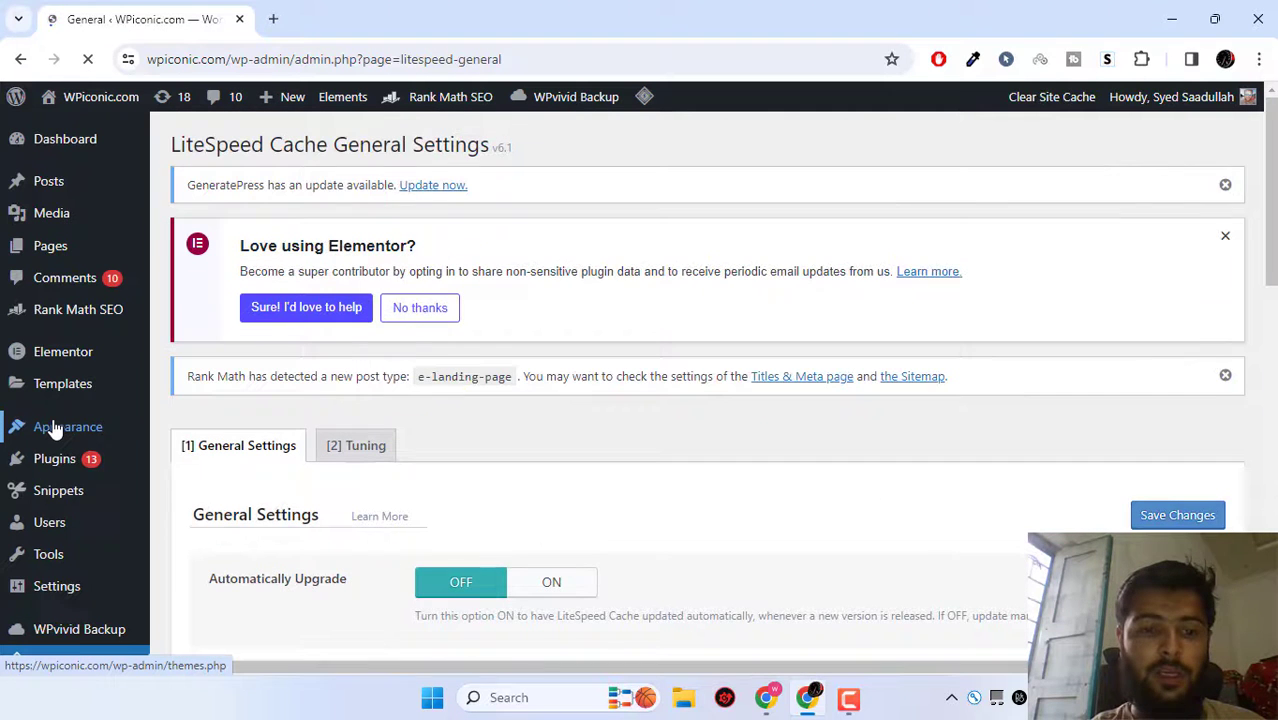
scroll(510, 495, "down", 3)
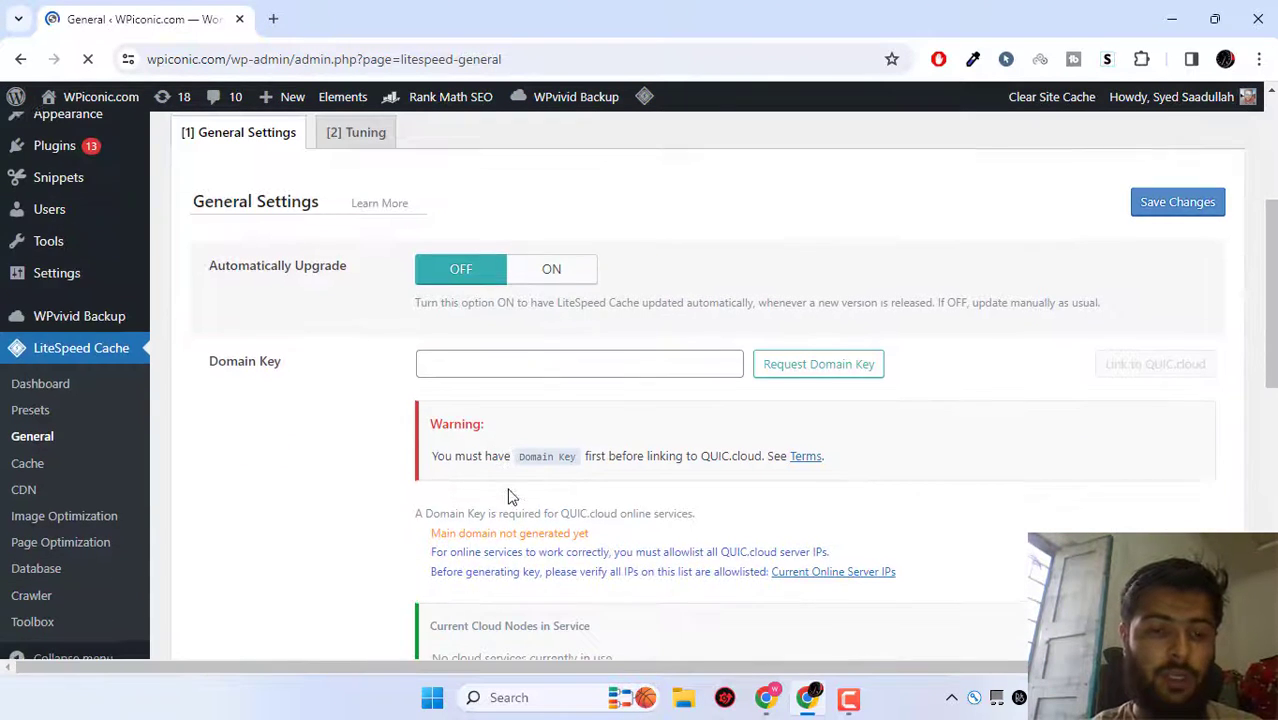
left_click(555, 270)
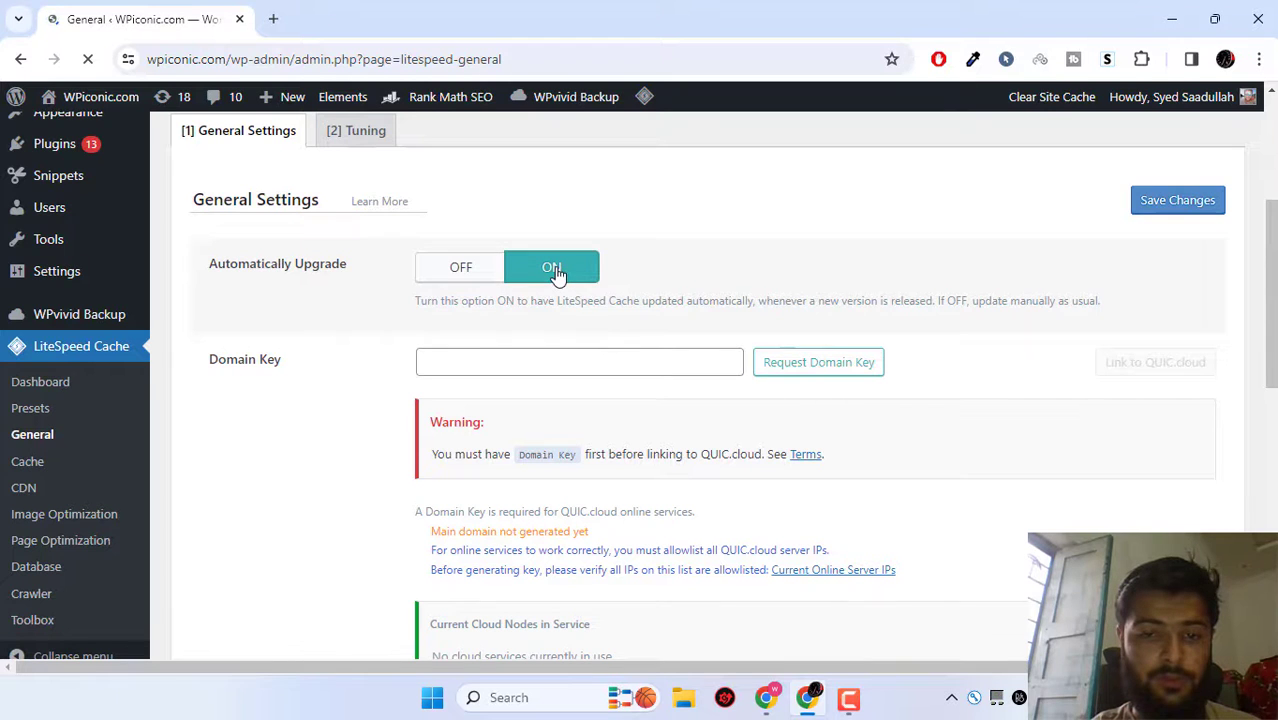
scroll(558, 276, "down", 1)
scroll(558, 276, "down", 4)
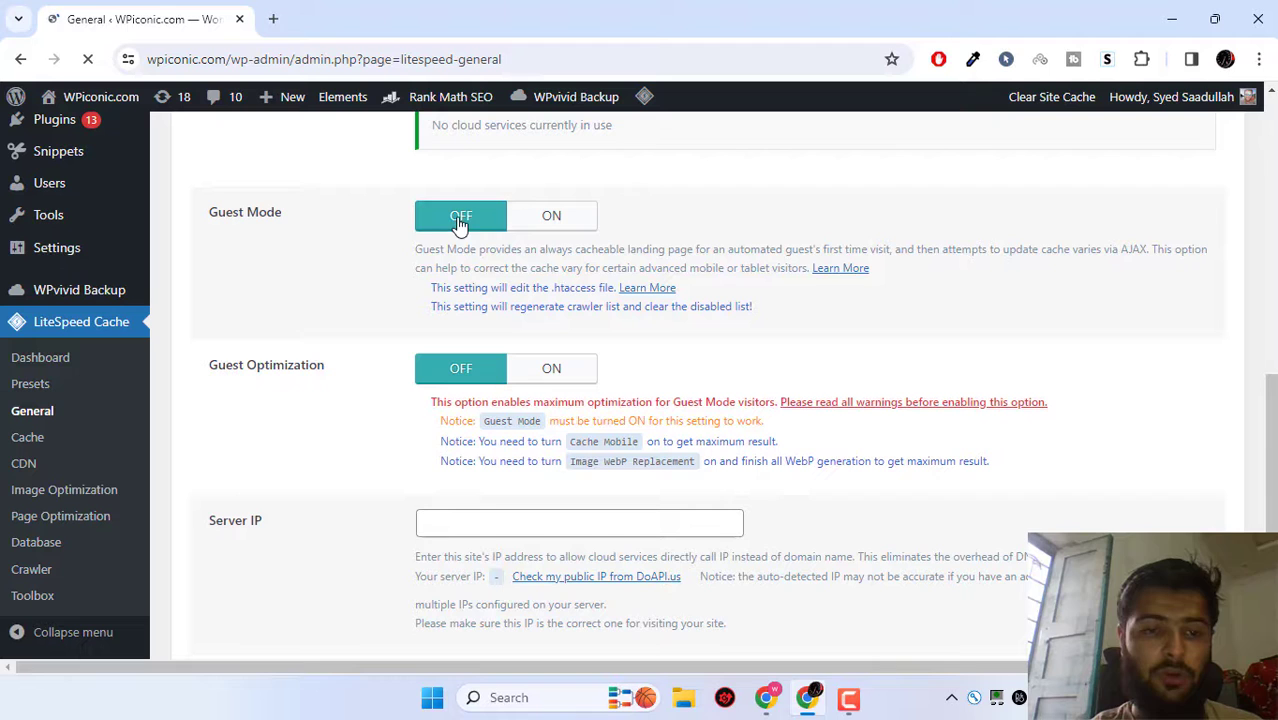
scroll(628, 378, "down", 2)
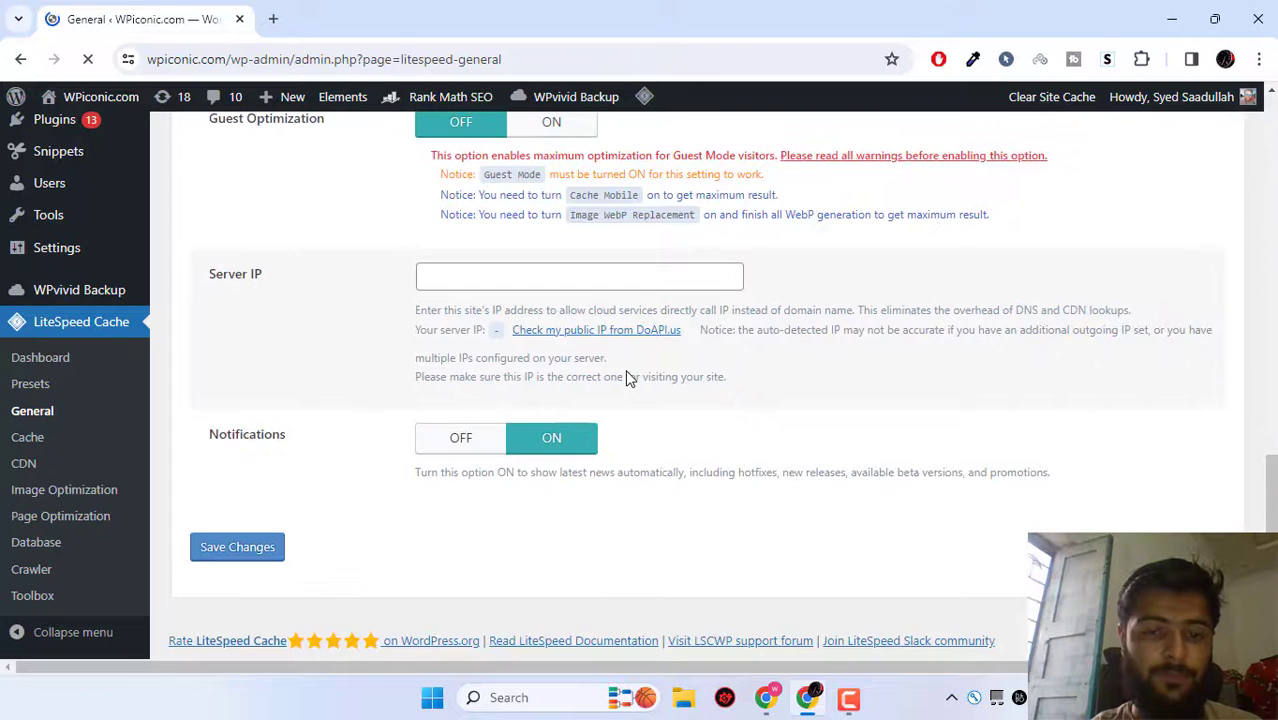
scroll(628, 378, "up", 1)
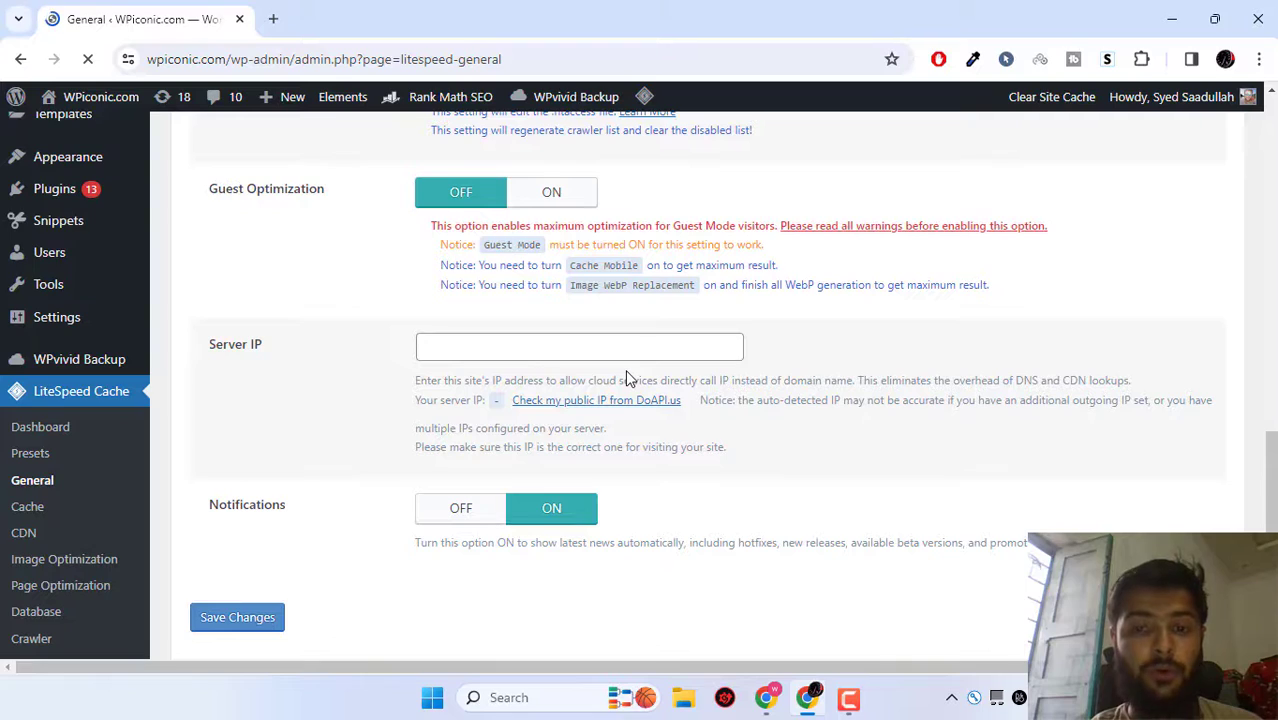
scroll(628, 378, "up", 10)
scroll(628, 378, "down", 2)
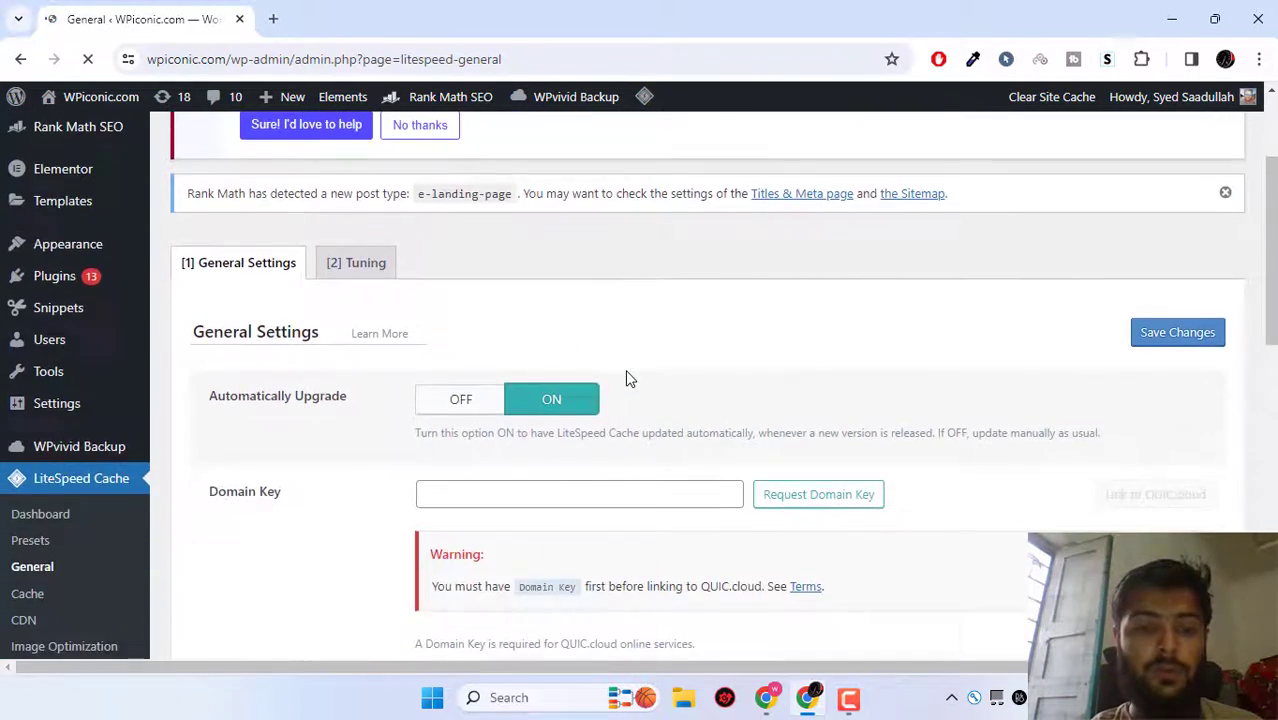
scroll(628, 378, "down", 15)
left_click(260, 551)
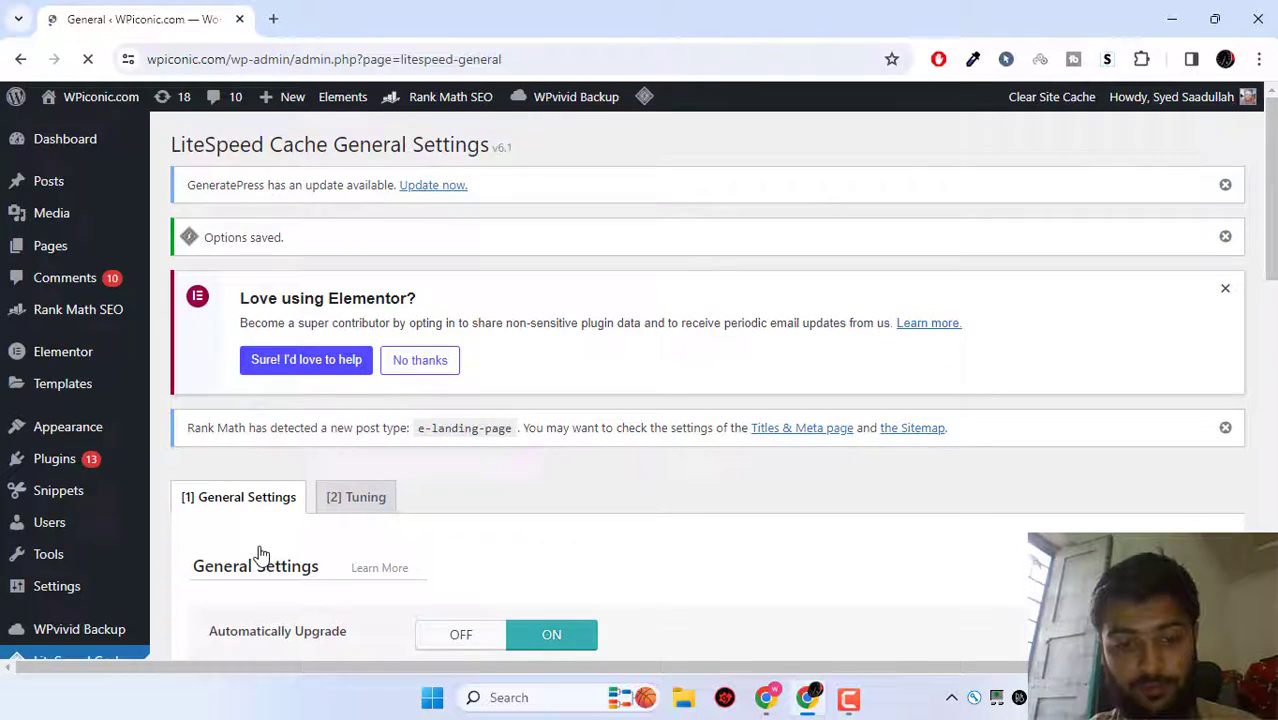
scroll(260, 551, "down", 6)
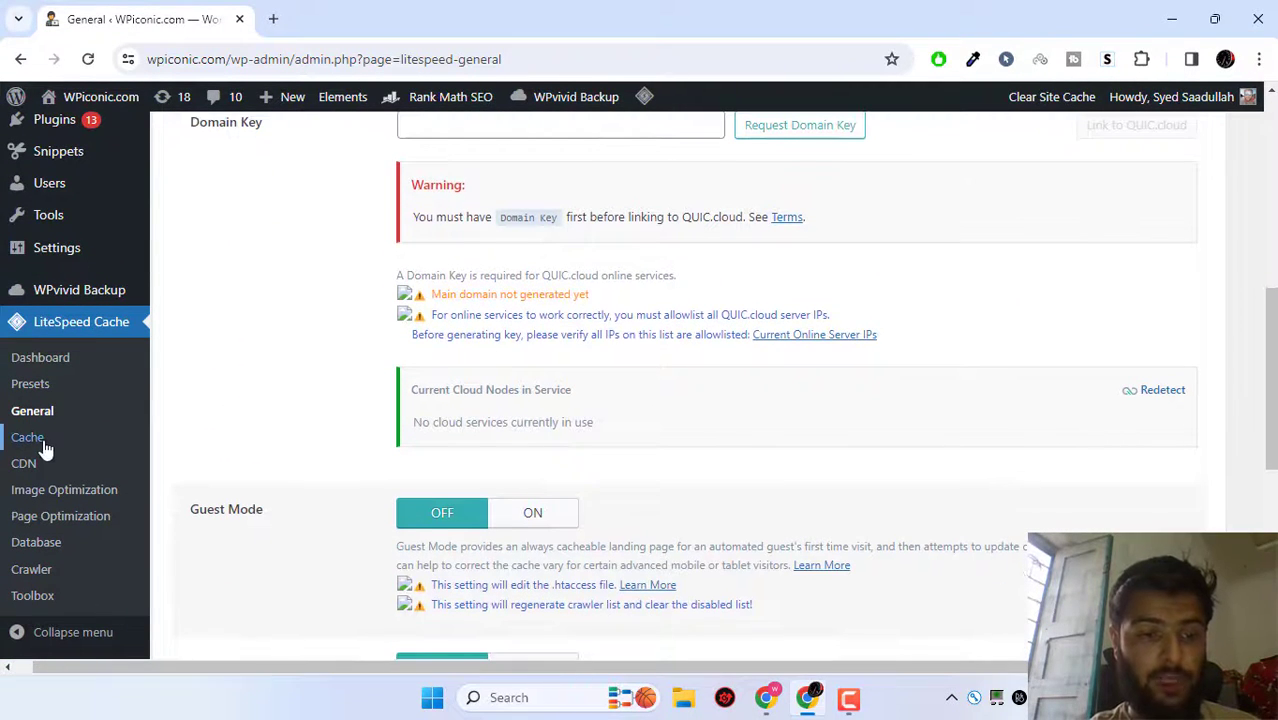
Check that Cache Control Settings has caching on for pages, logged-in users, commenters and REST API.
left_click(28, 438)
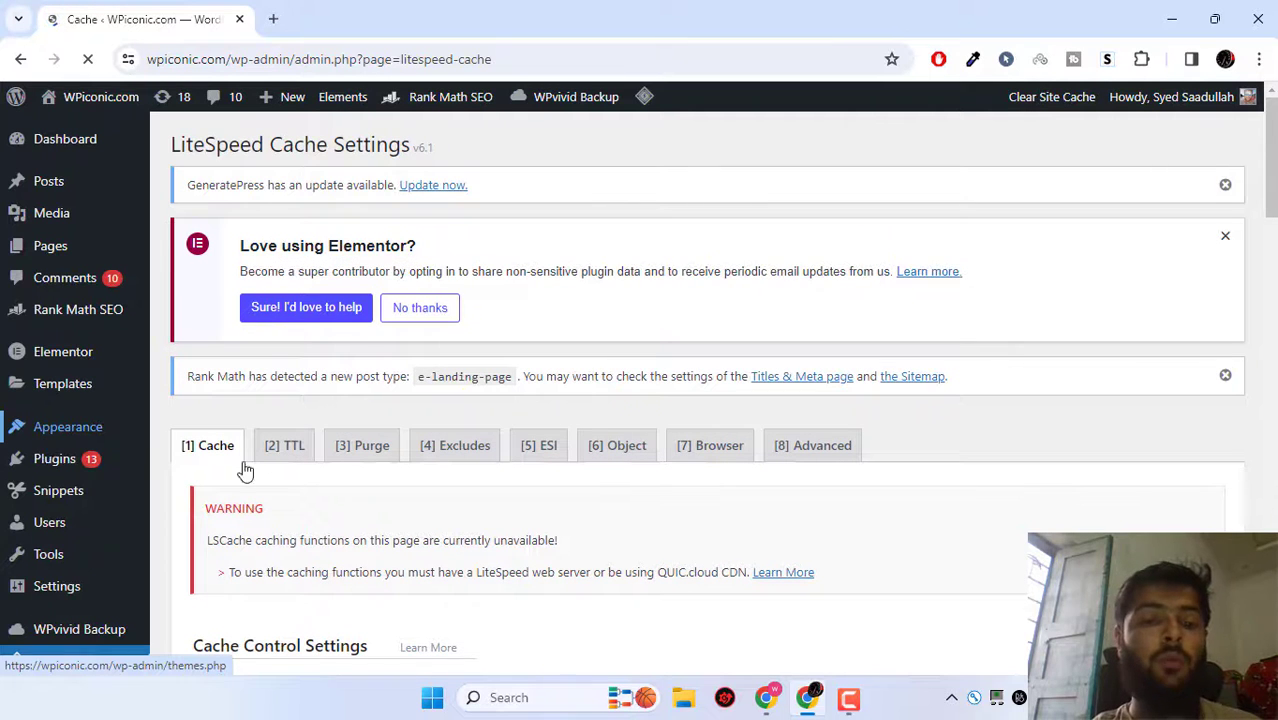
scroll(431, 463, "down", 1)
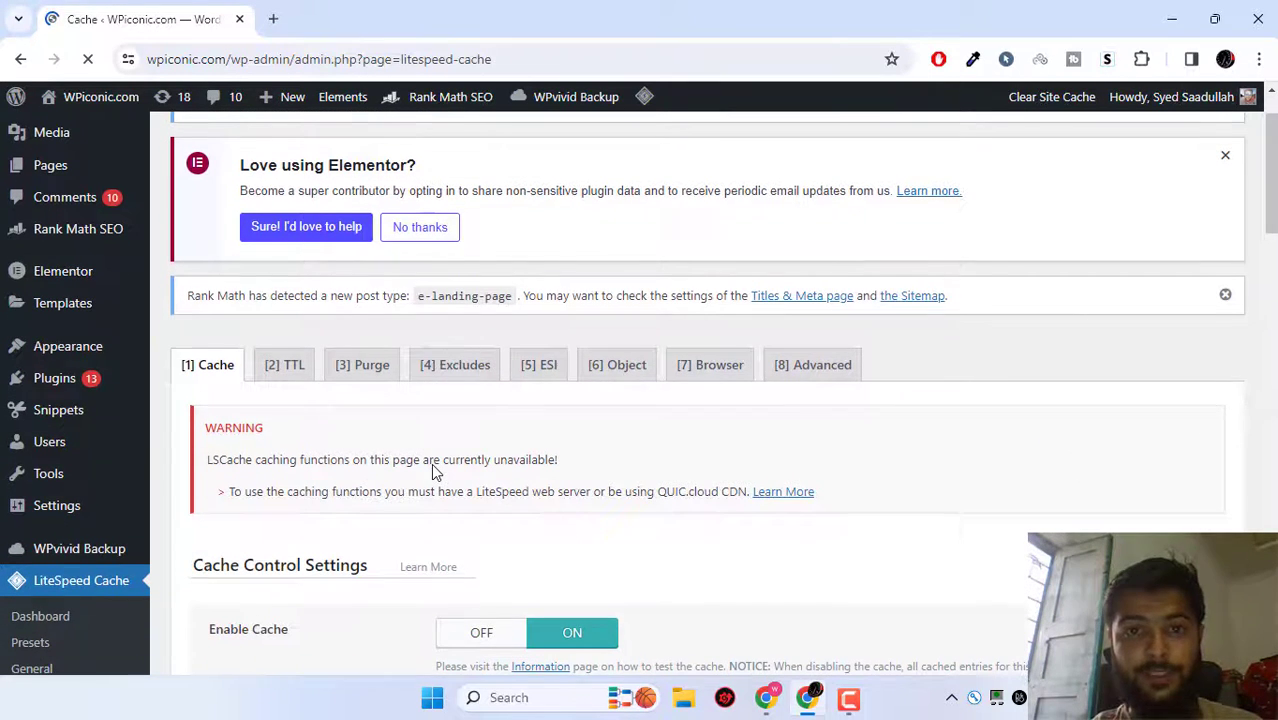
scroll(433, 466, "down", 3)
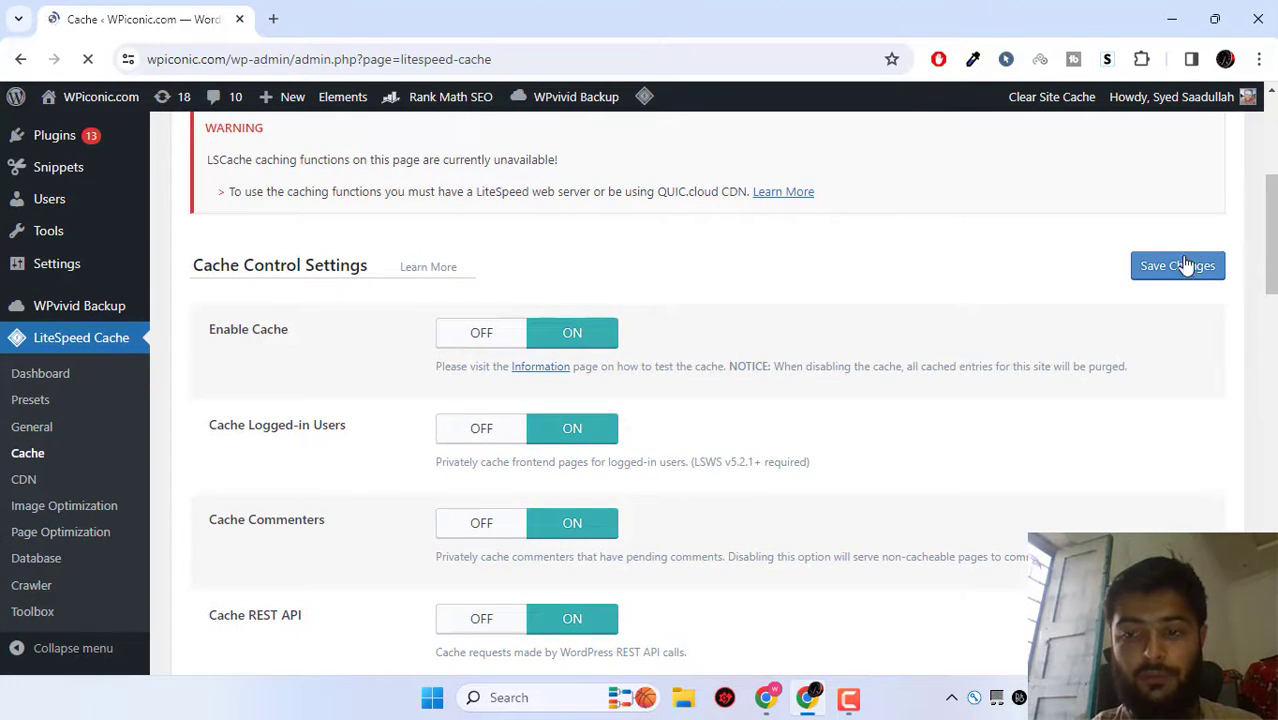
scroll(864, 339, "down", 10)
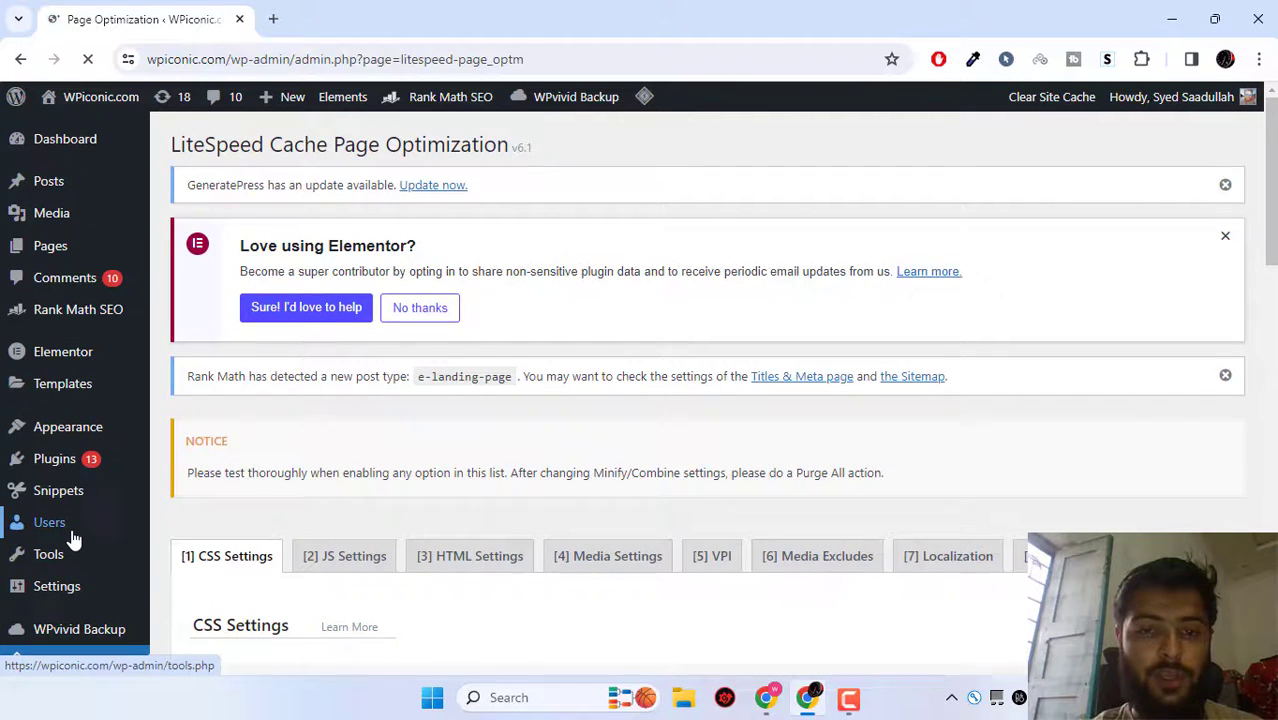
Turn CSS Minify ON in the Page Optimization CSS Settings.
scroll(180, 508, "down", 1)
scroll(419, 487, "down", 3)
scroll(419, 487, "down", 1)
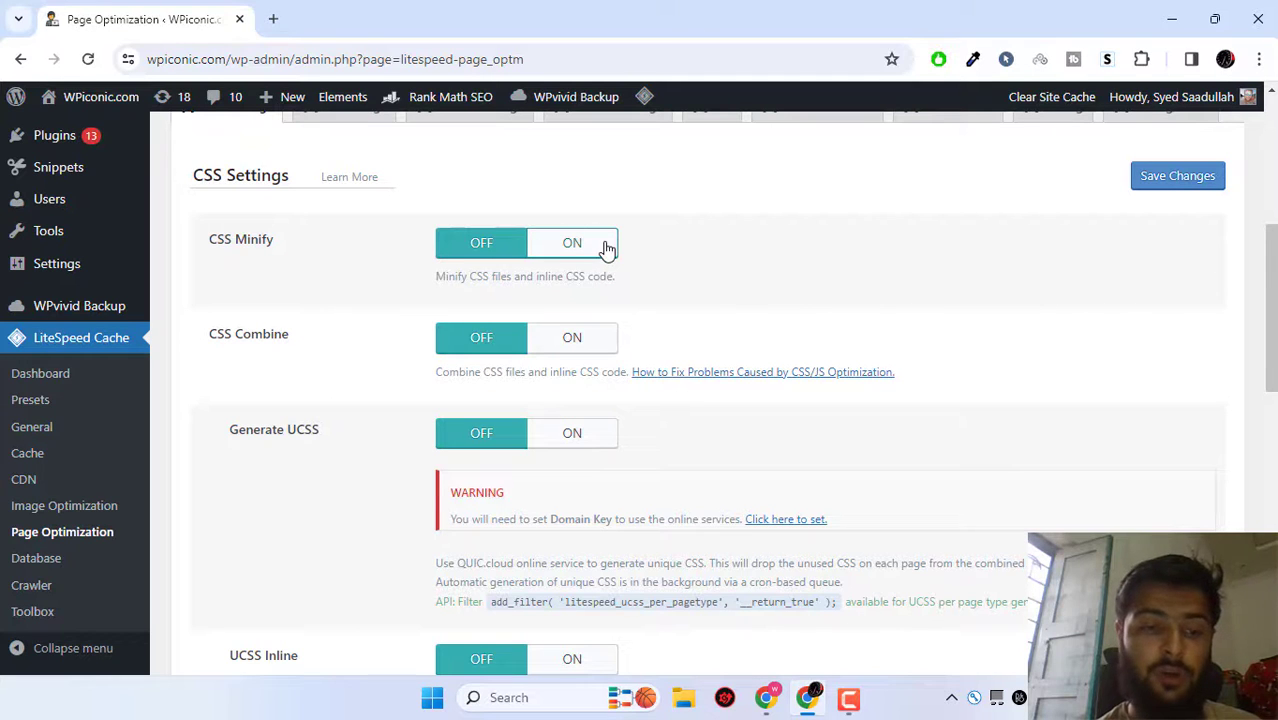
double_click(248, 240)
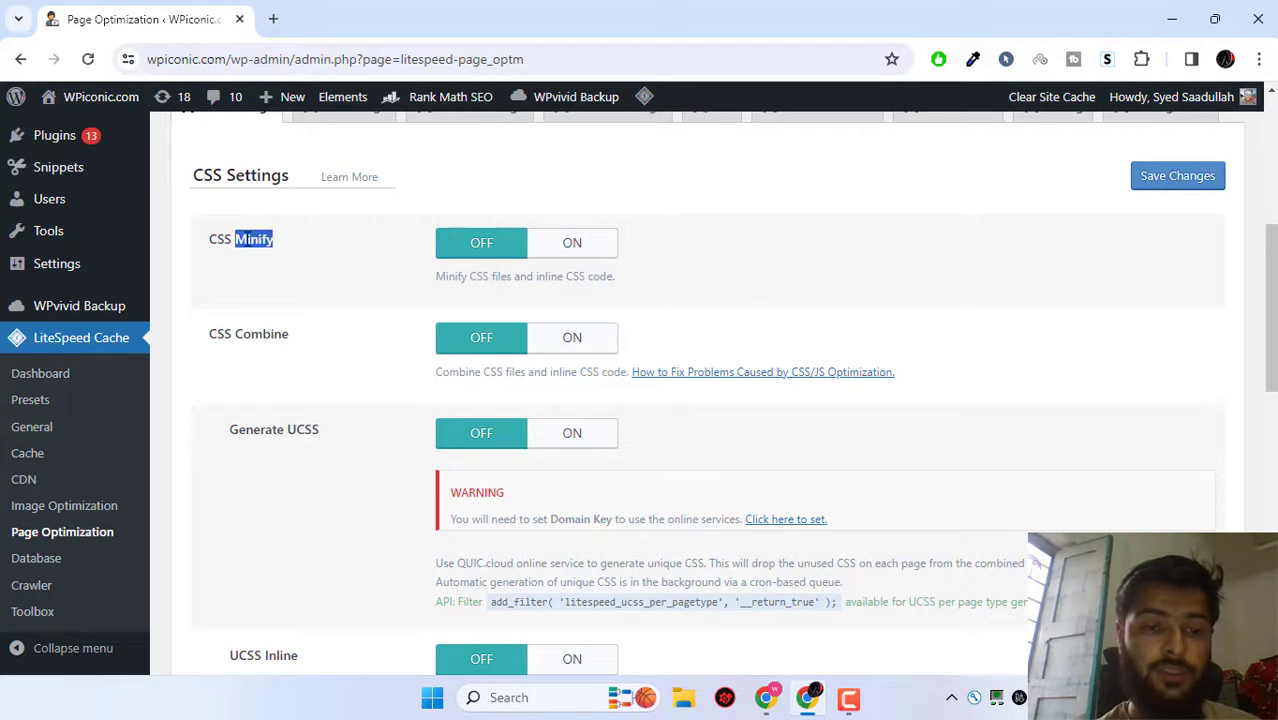
left_click(590, 250)
scroll(607, 417, "down", 1)
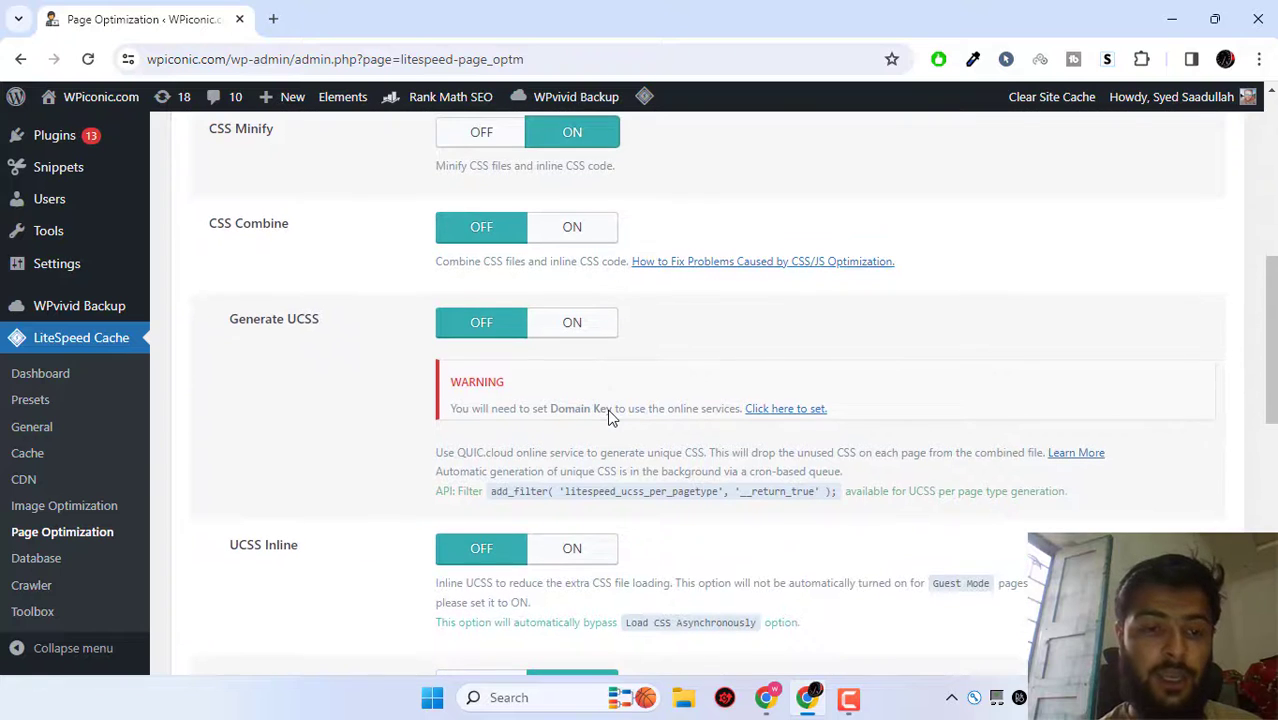
Set Font Display Optimization to Swap and save the CSS settings.
left_click_drag(210, 222, 281, 228)
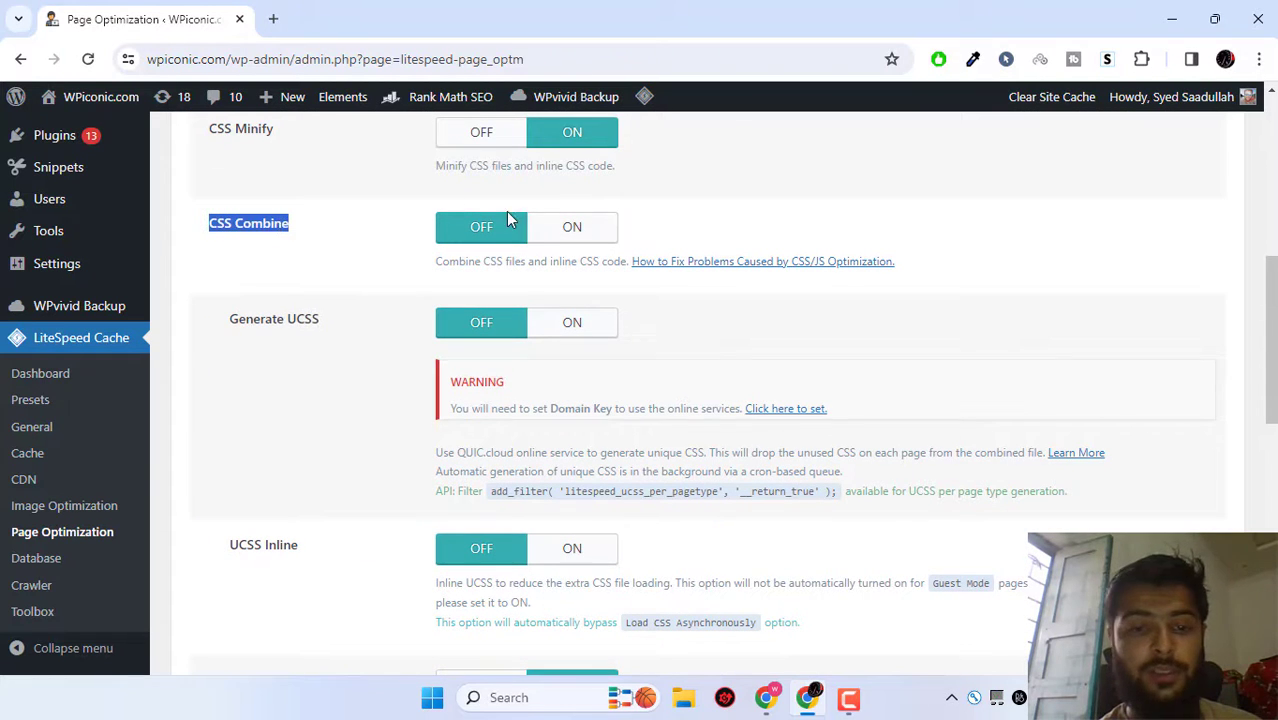
left_click_drag(436, 261, 571, 266)
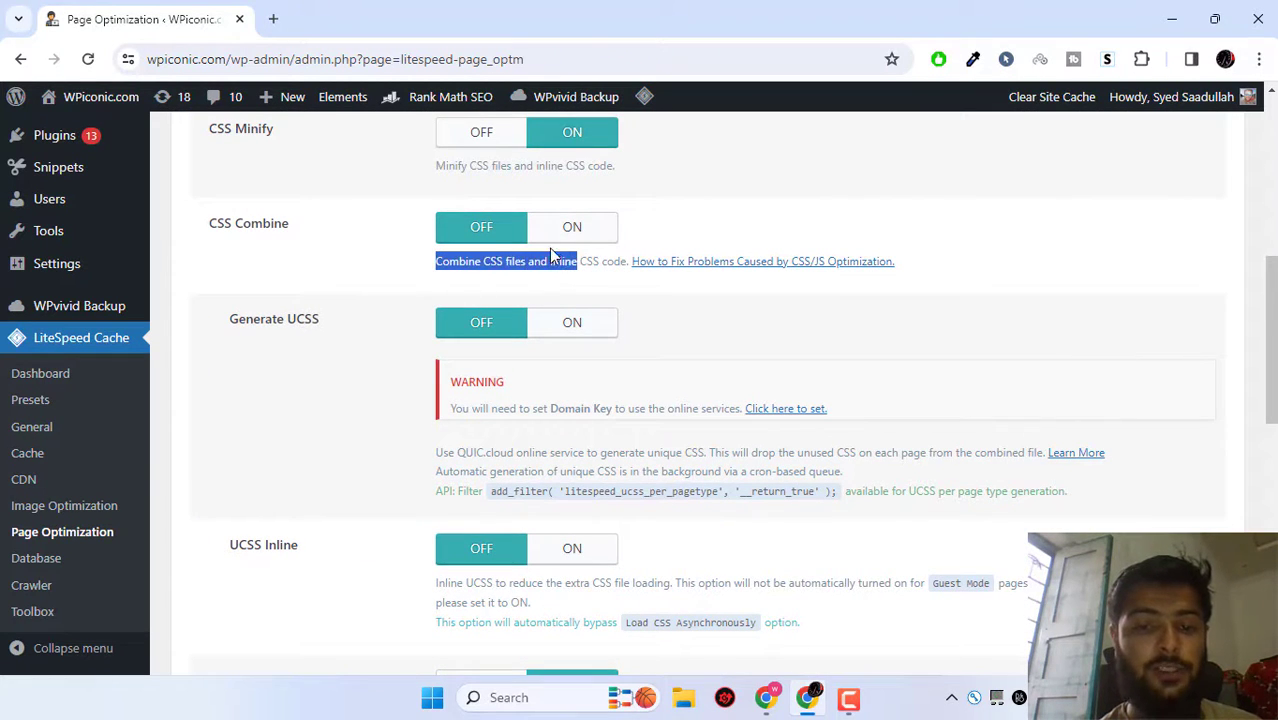
scroll(555, 265, "down", 2)
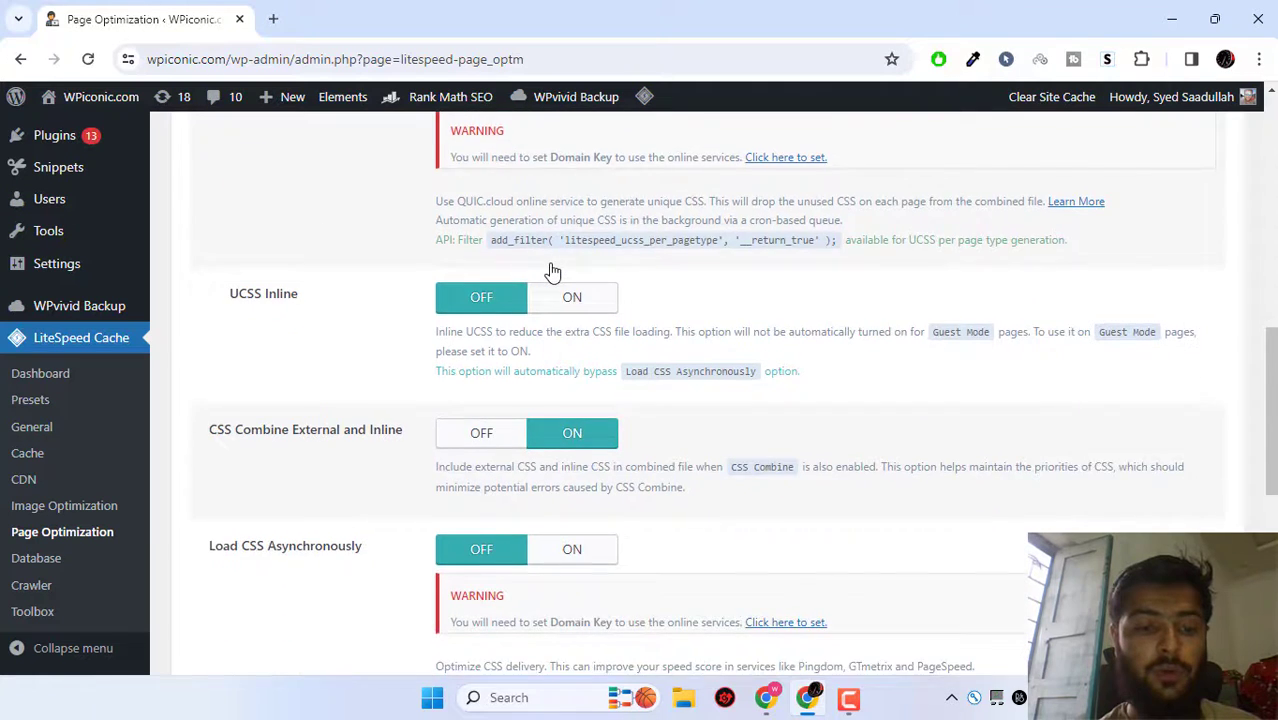
scroll(553, 271, "down", 5)
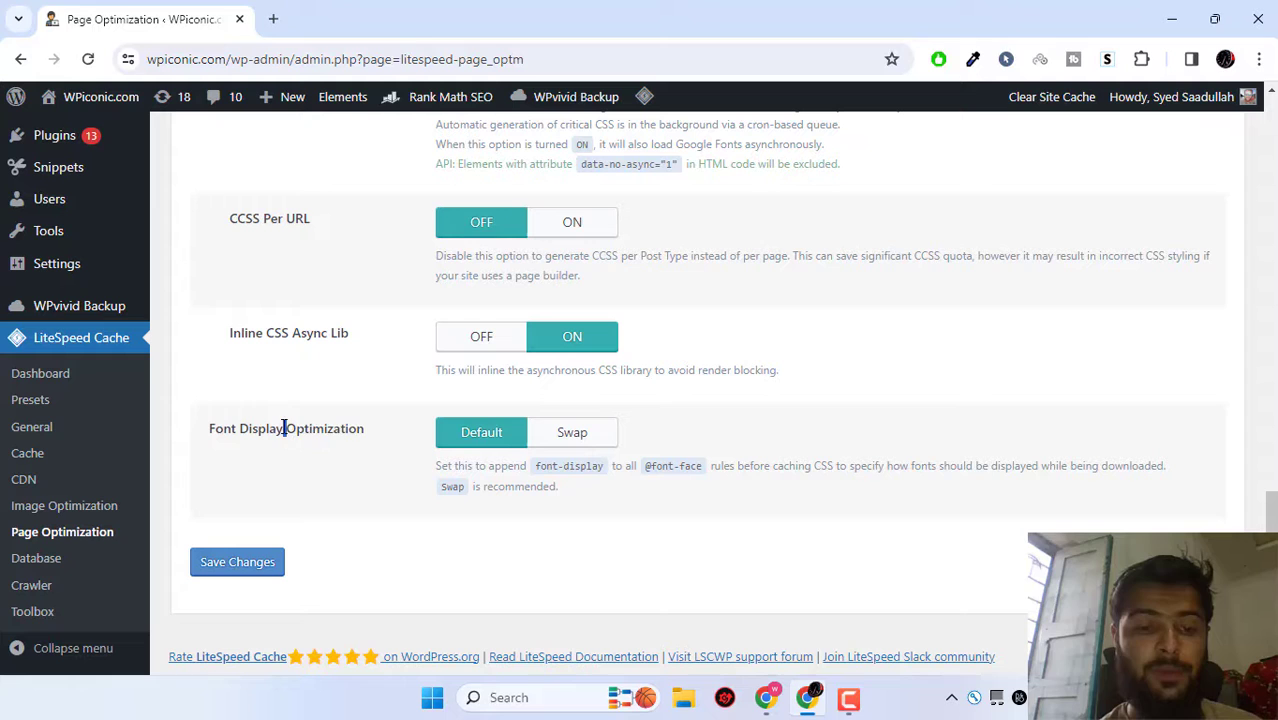
left_click_drag(285, 428, 351, 425)
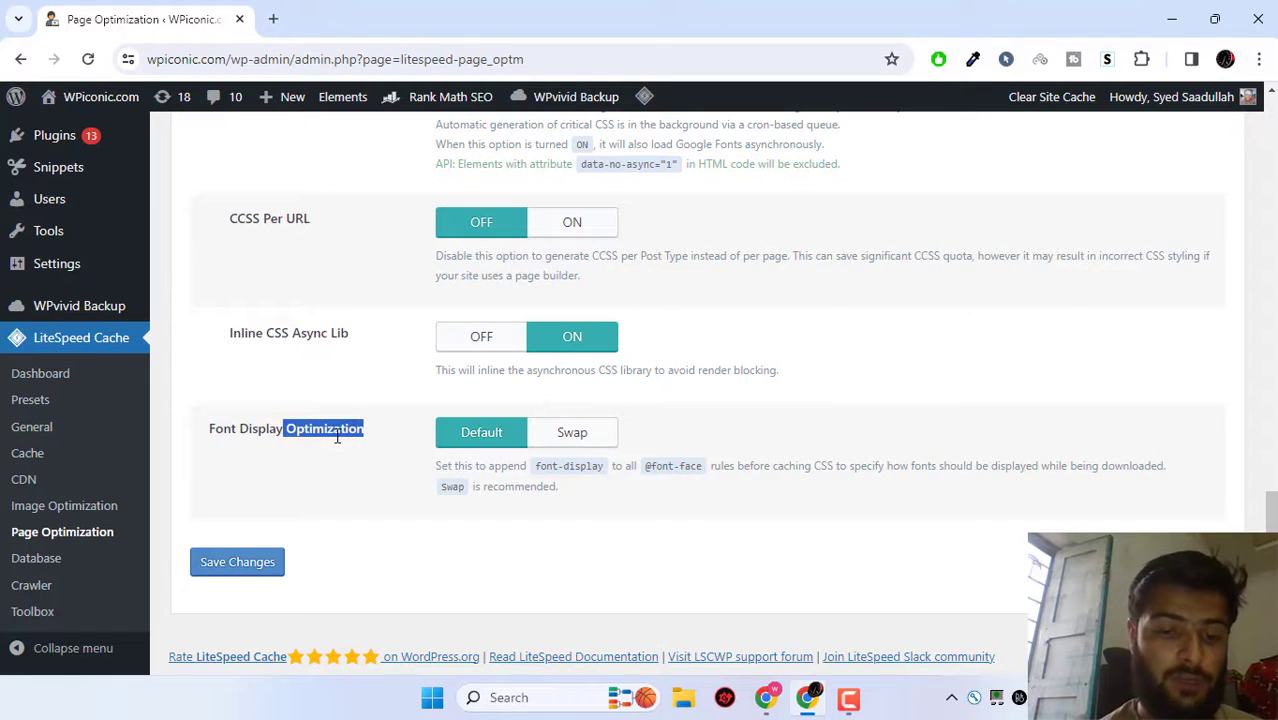
left_click(481, 432)
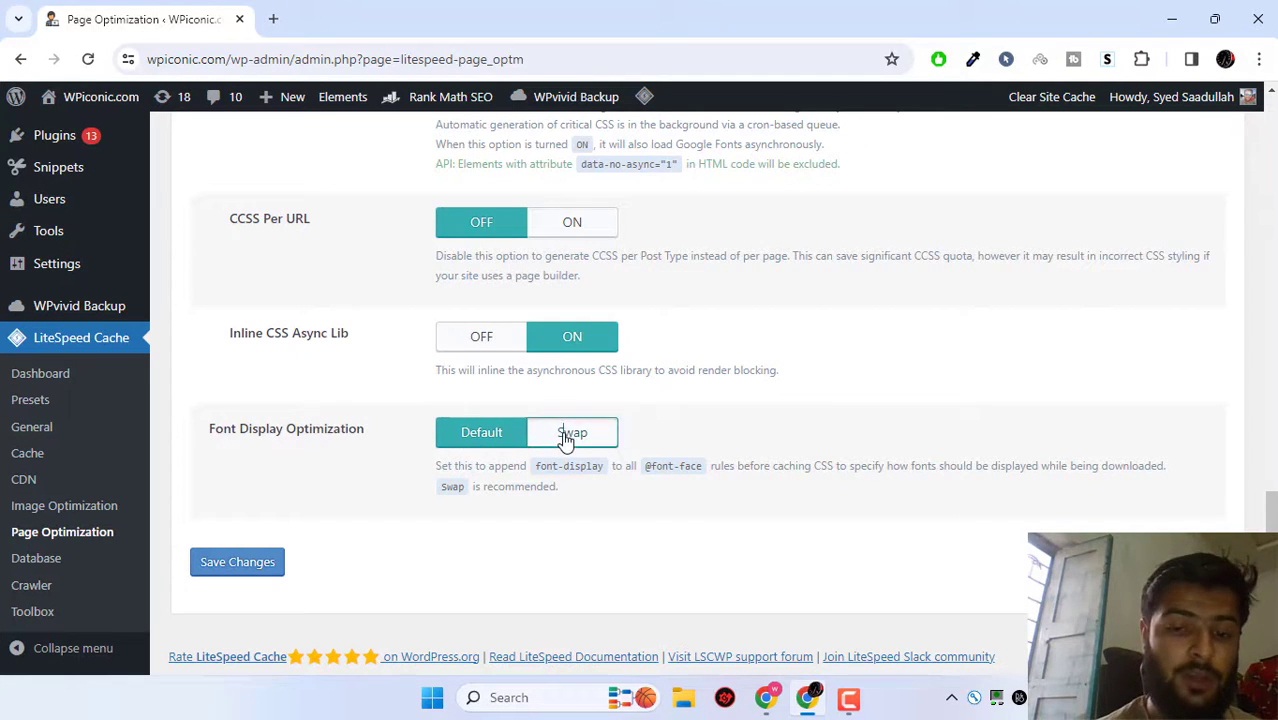
left_click(571, 434)
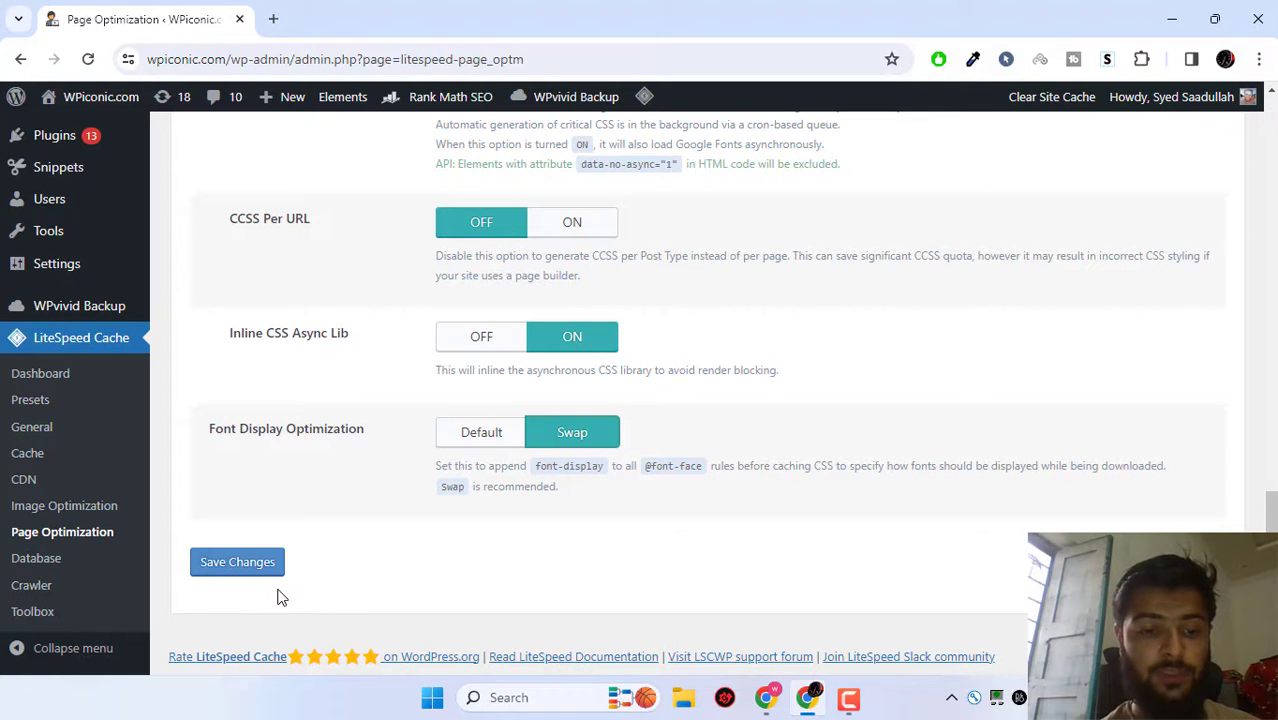
left_click(240, 564)
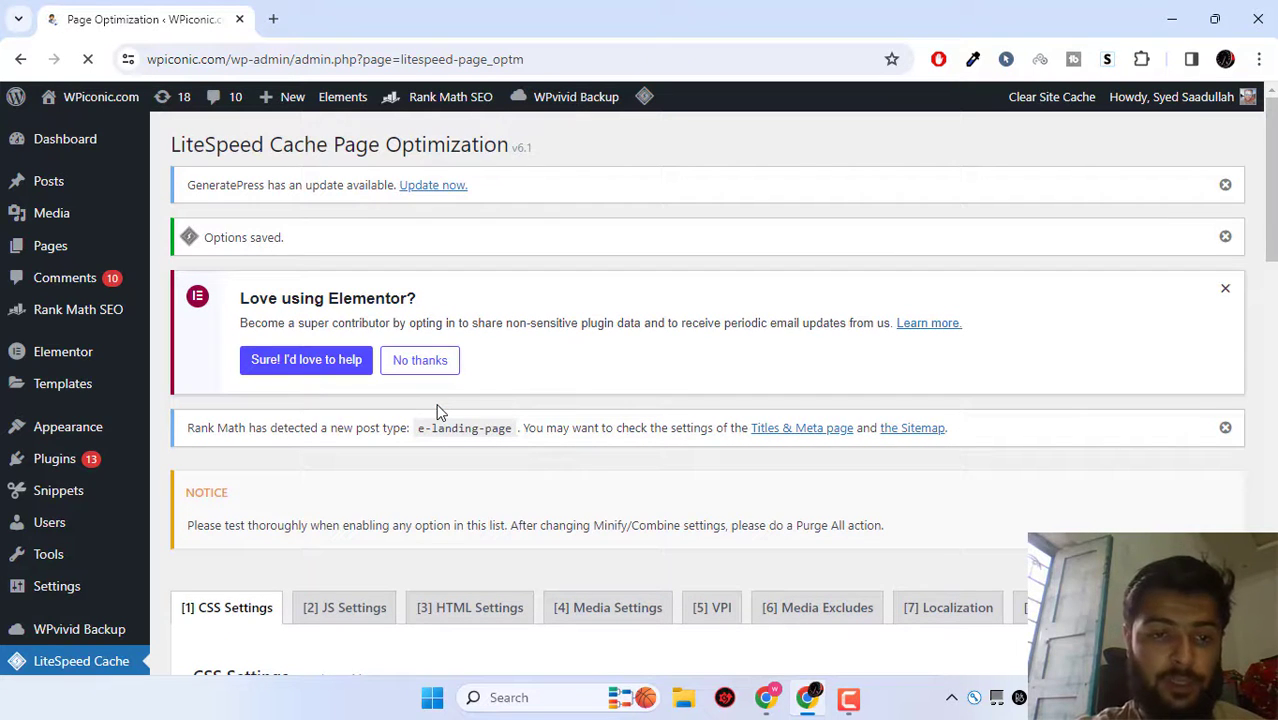
scroll(436, 410, "down", 4)
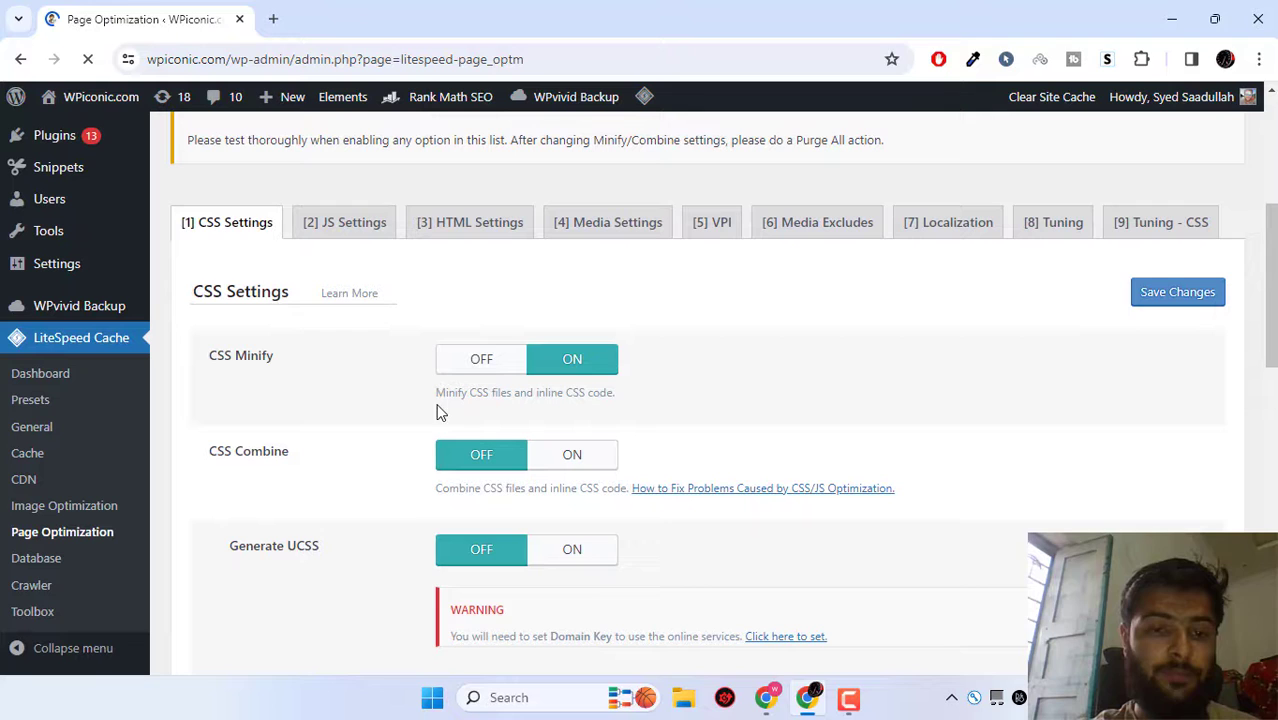
In JS Settings, turn JS Minify ON, set Load JS Deferred to Deferred, and save.
left_click(336, 237)
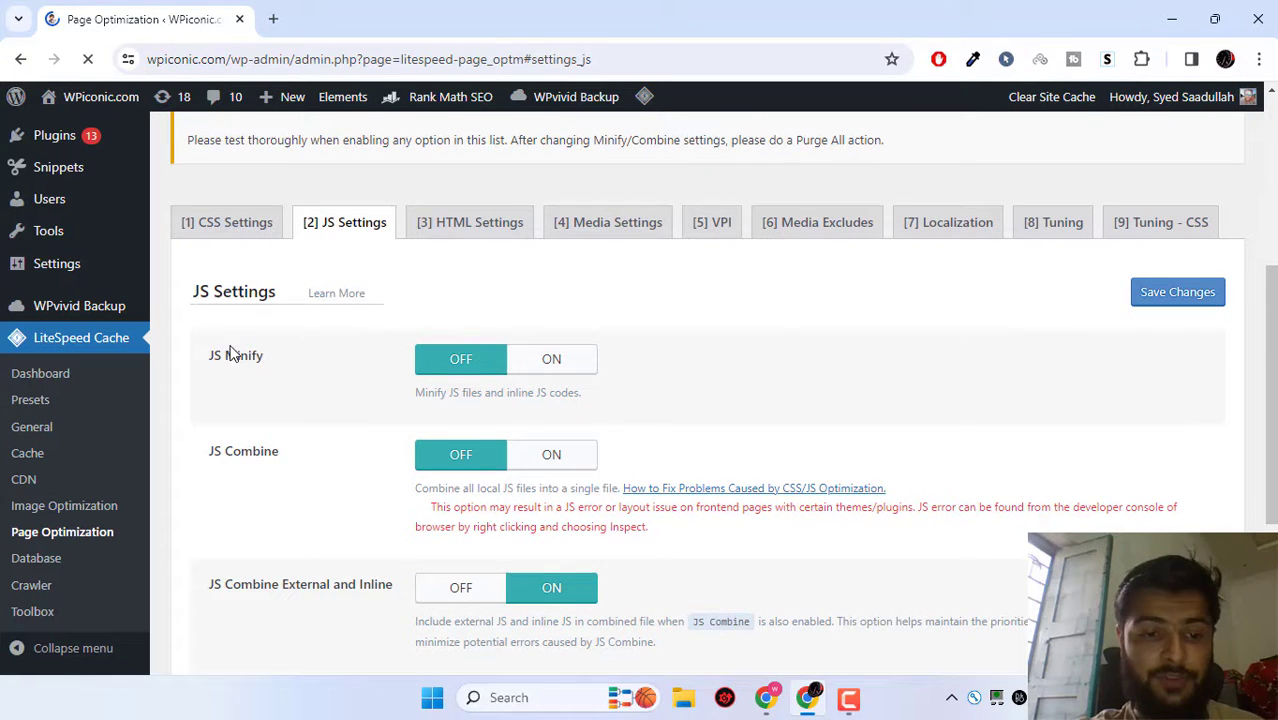
left_click(552, 360)
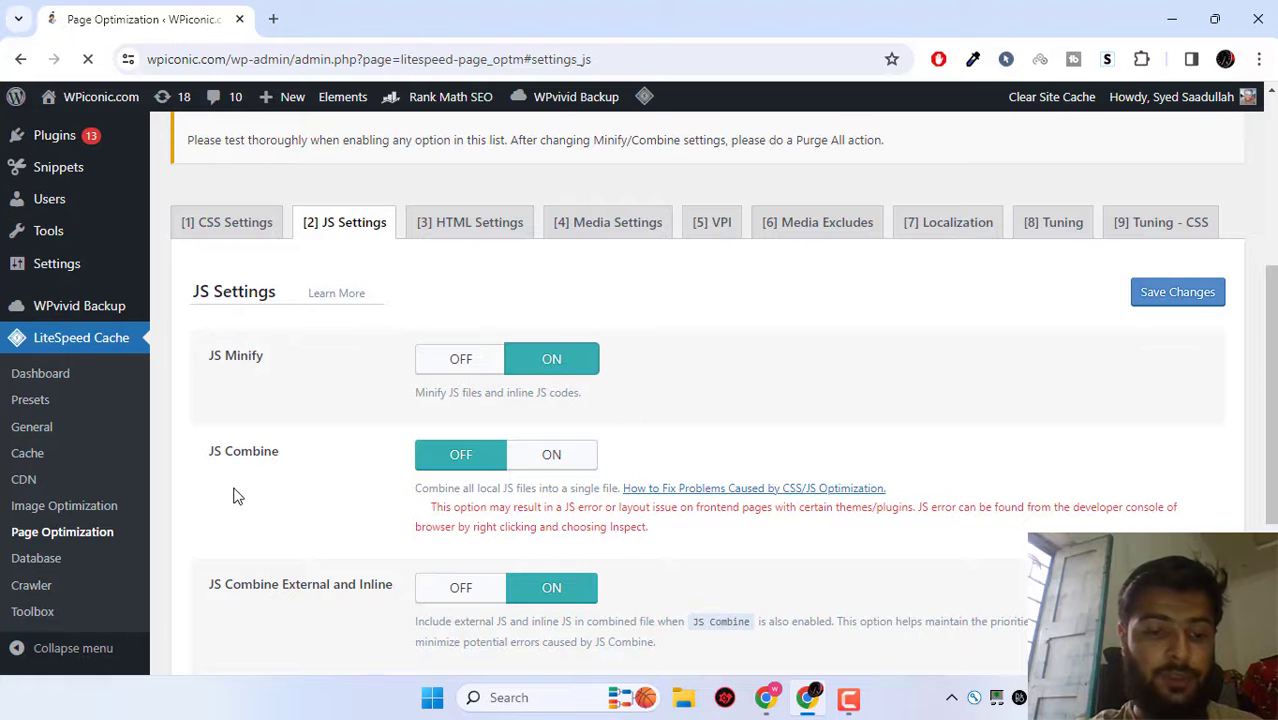
double_click(245, 451)
scroll(357, 365, "down", 3)
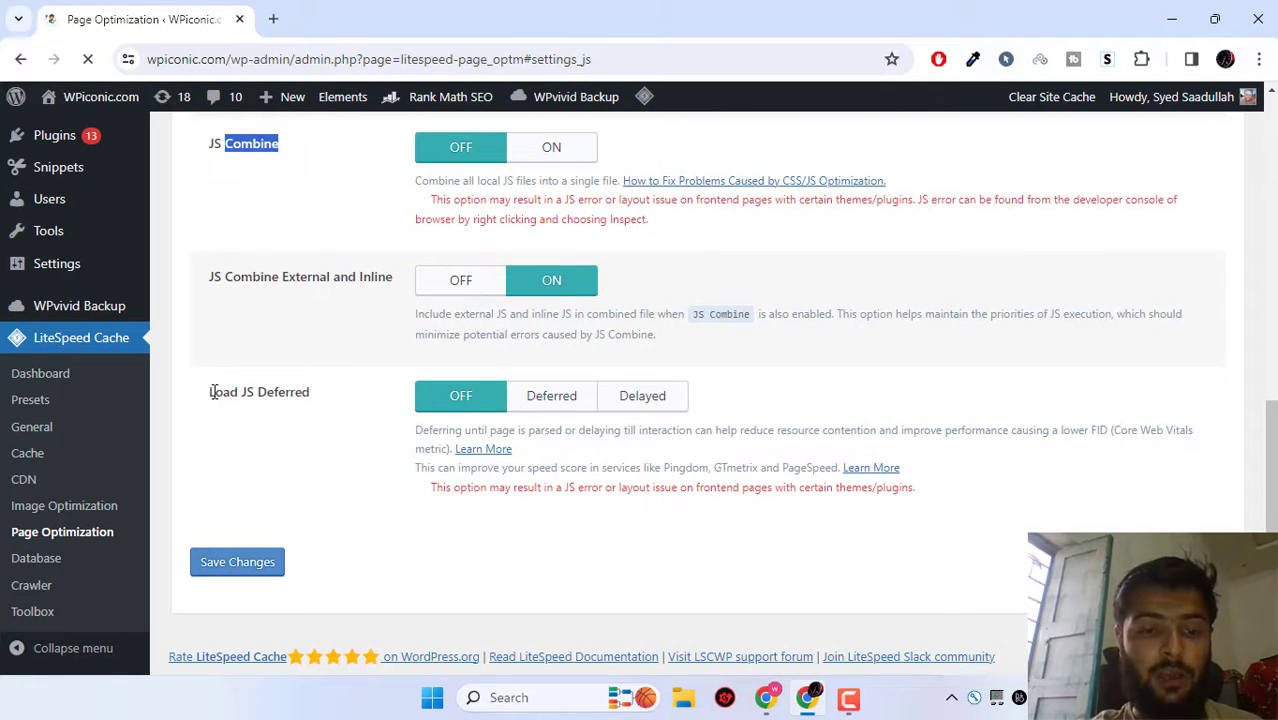
left_click_drag(212, 392, 287, 392)
double_click(296, 392)
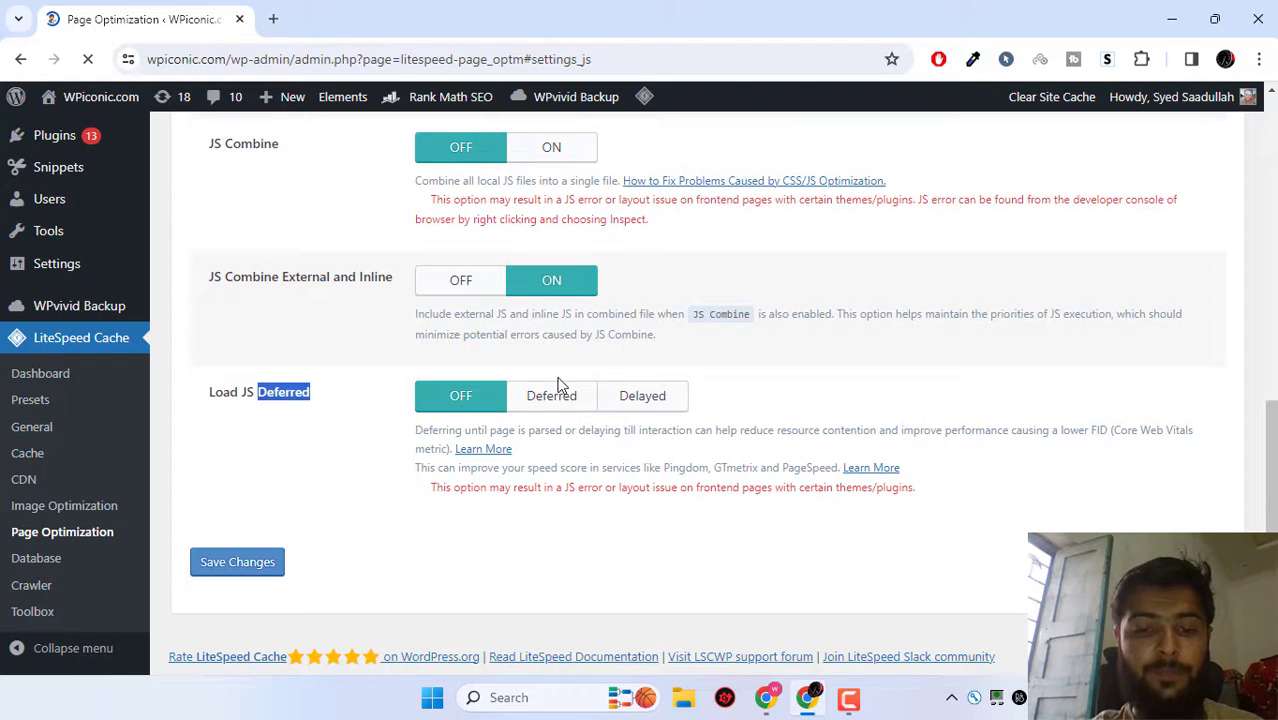
left_click(560, 394)
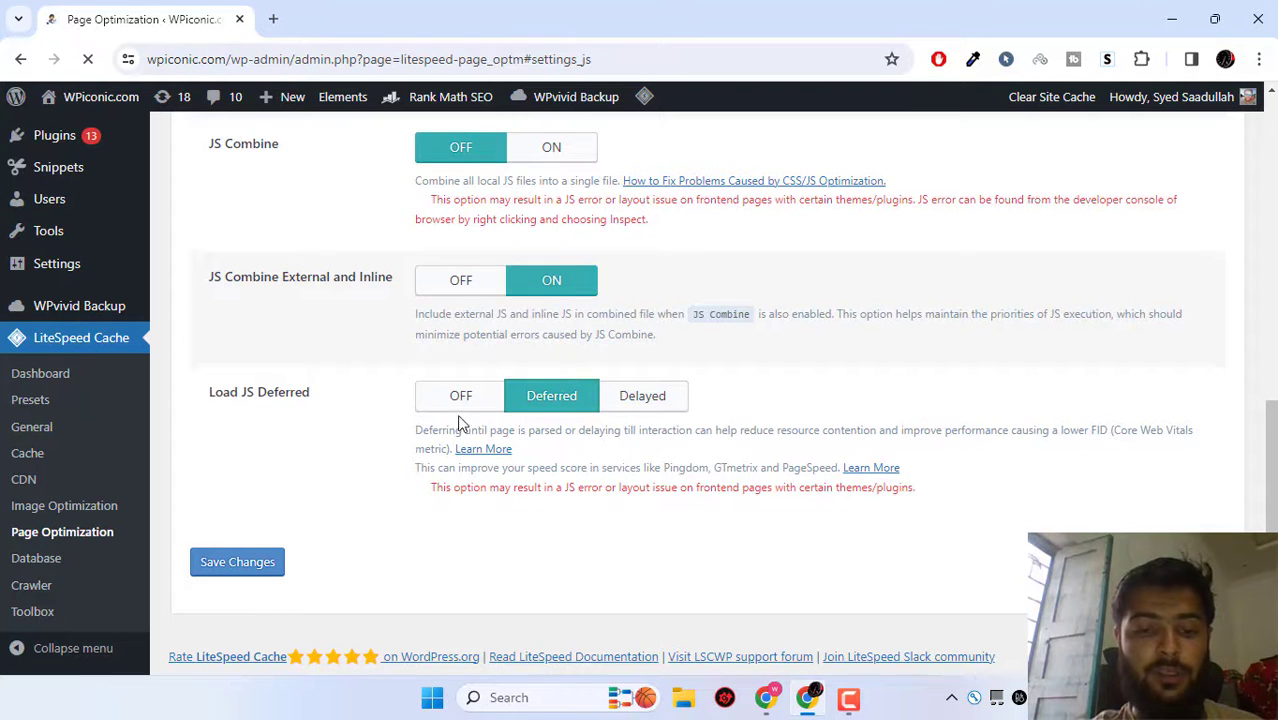
left_click(204, 572)
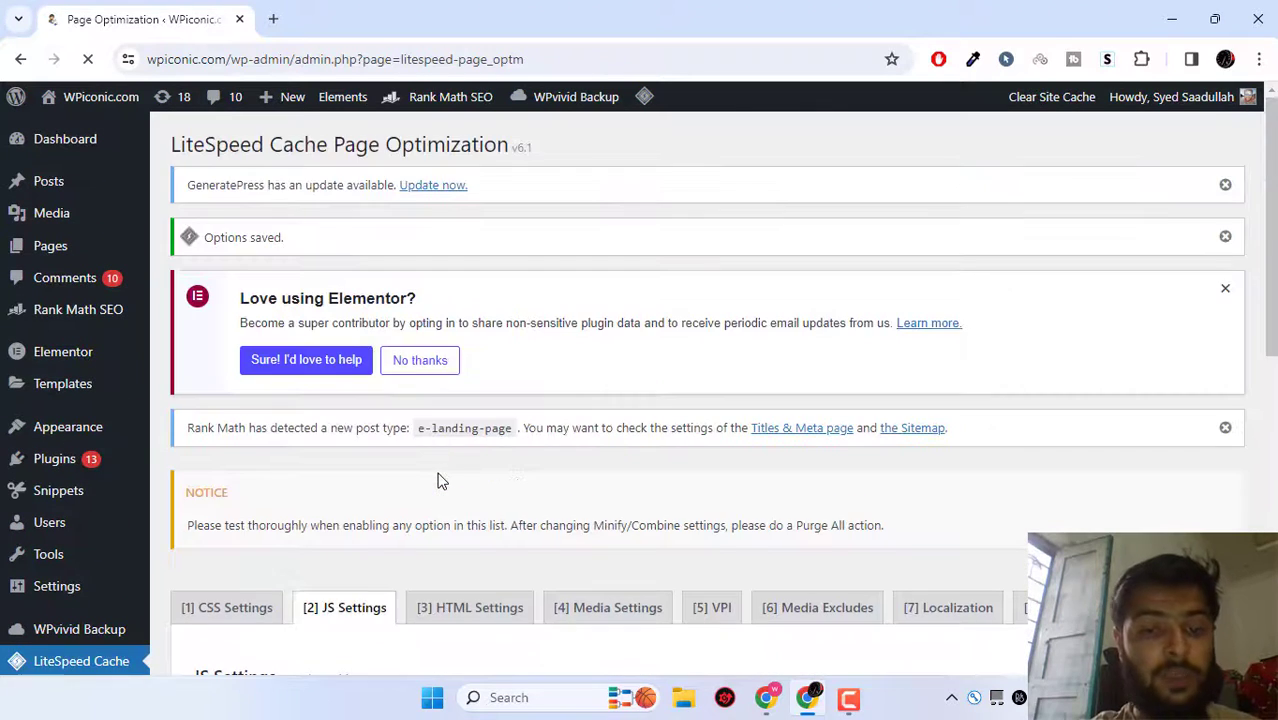
Turn HTML Minify ON in the HTML Settings tab and save.
scroll(437, 481, "down", 4)
left_click(487, 309)
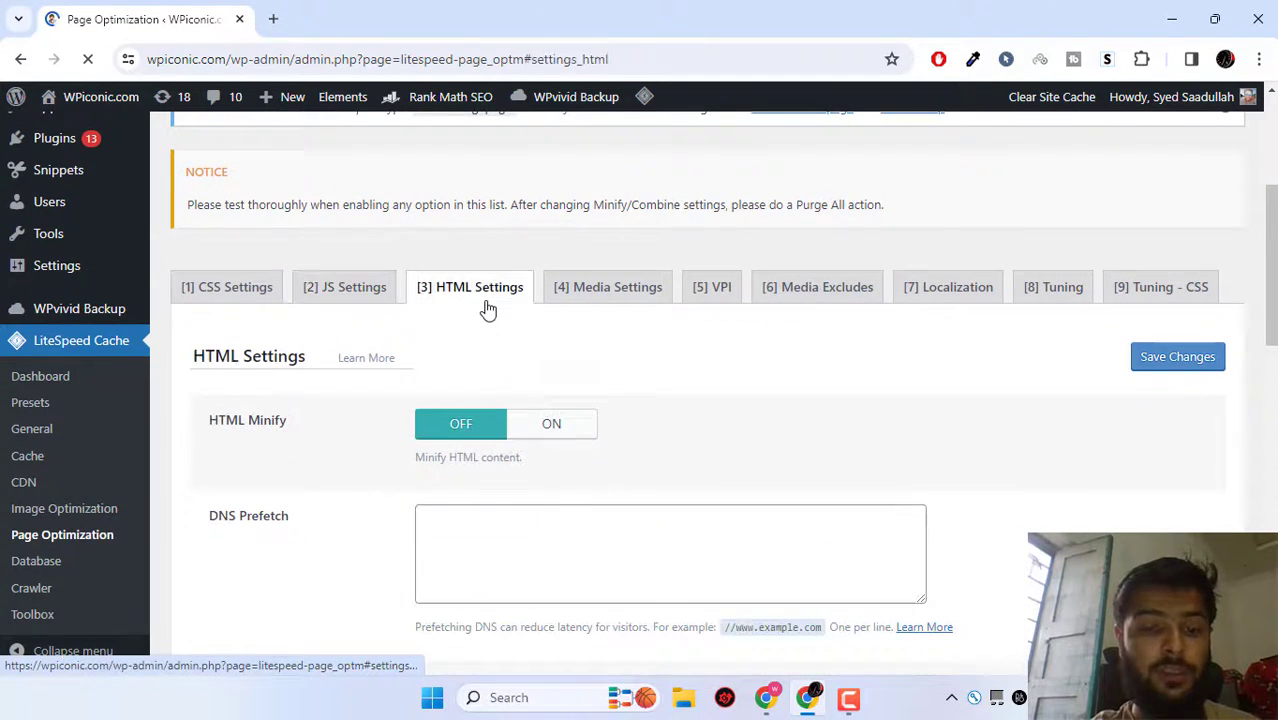
scroll(487, 309, "down", 3)
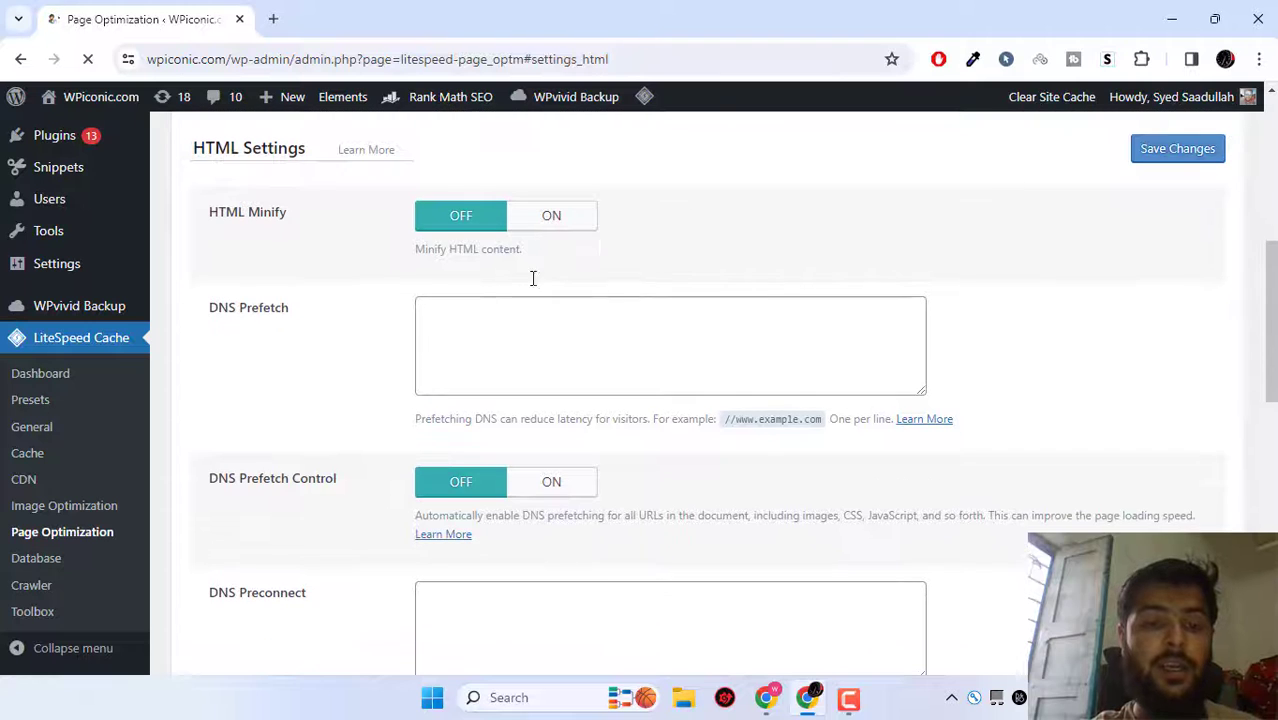
left_click(556, 222)
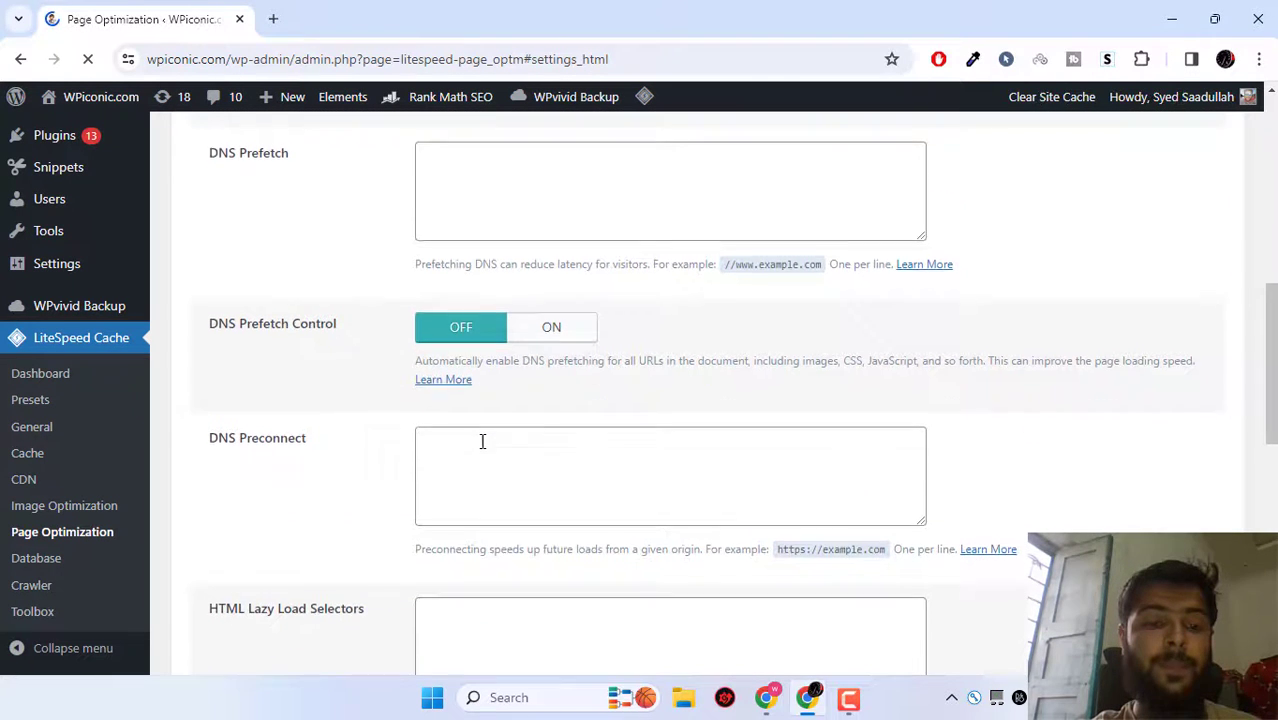
scroll(482, 441, "down", 1)
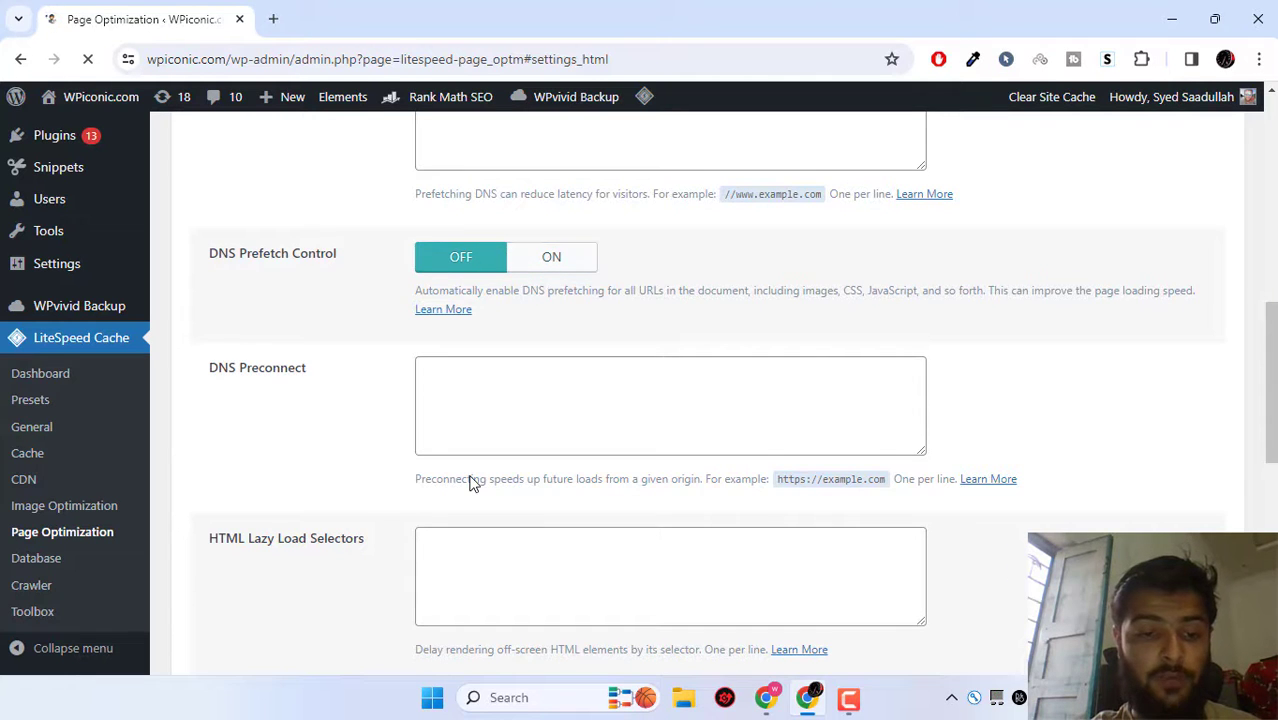
scroll(472, 483, "down", 8)
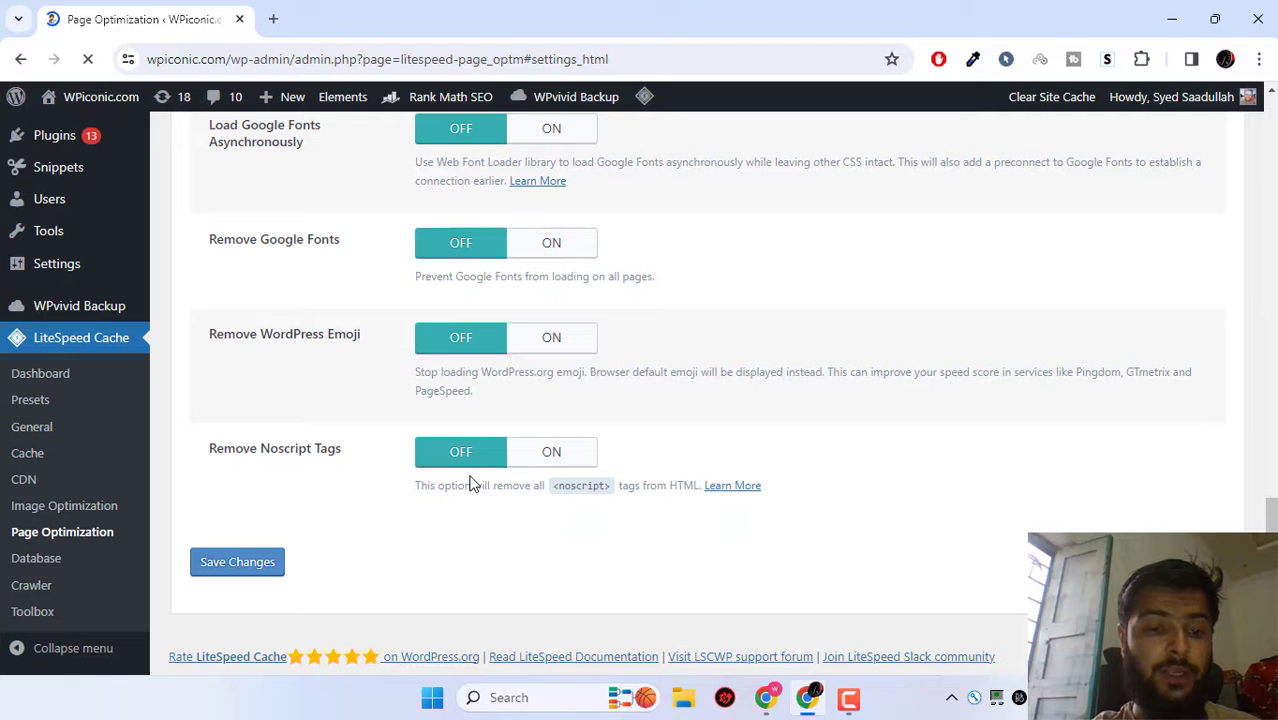
left_click(264, 572)
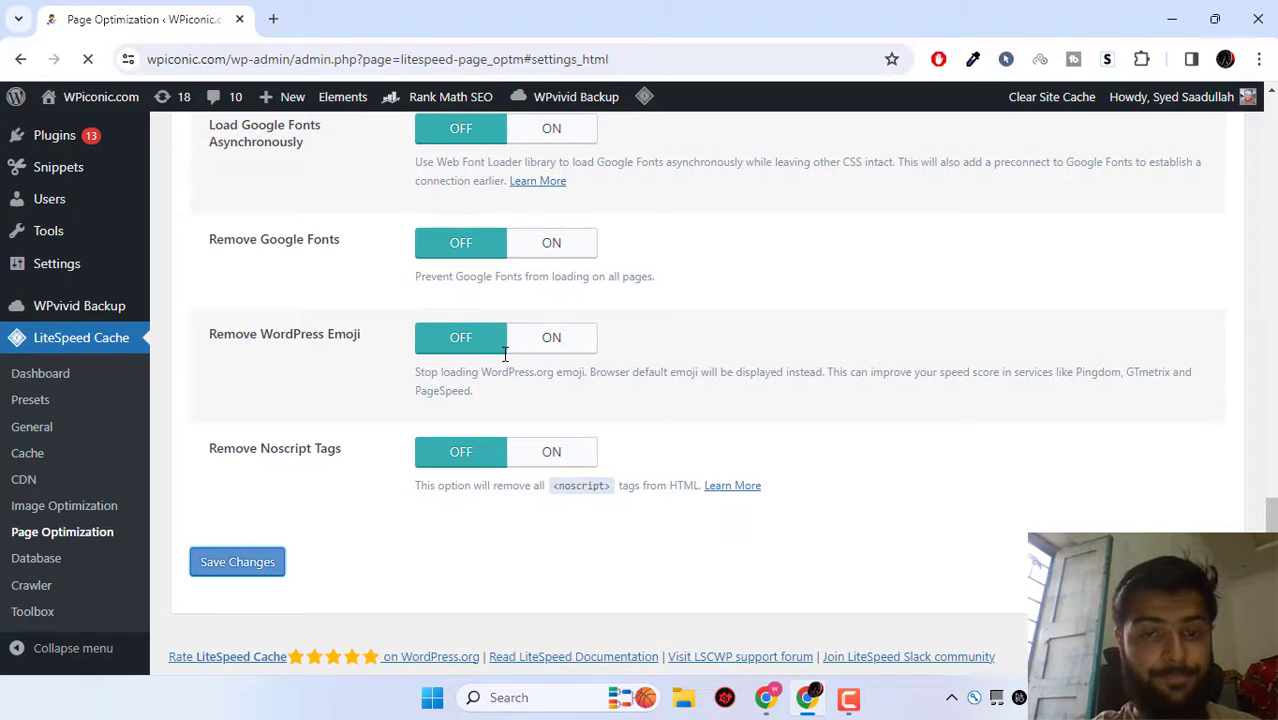
scroll(505, 354, "down", 3)
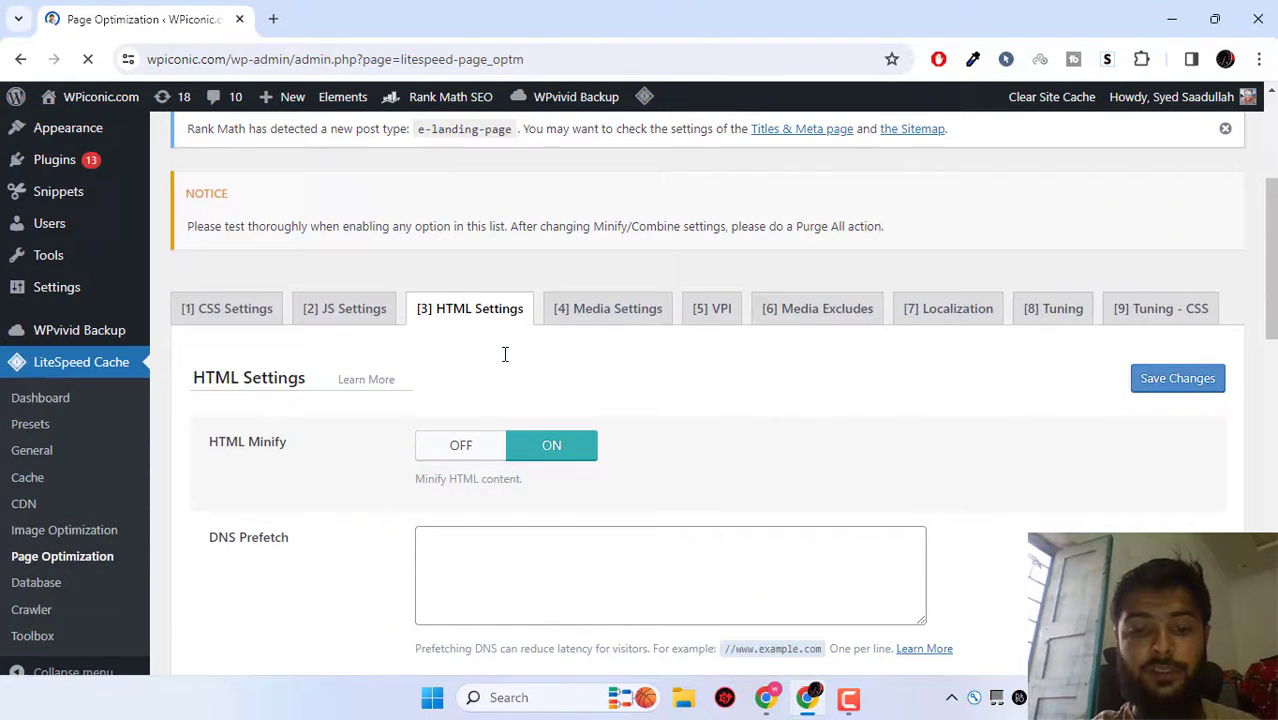
Toggle Preload Featured Image ON and back OFF in Media Settings, then save.
left_click(642, 311)
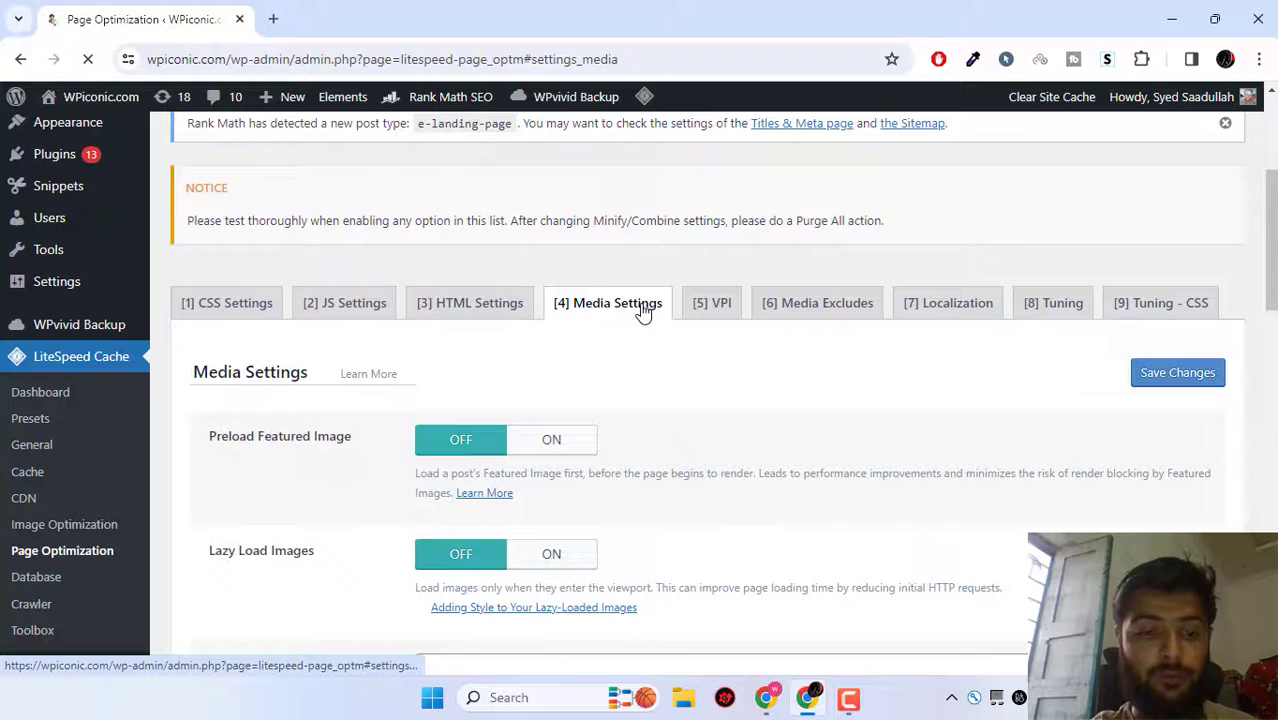
scroll(590, 310, "down", 2)
left_click(541, 311)
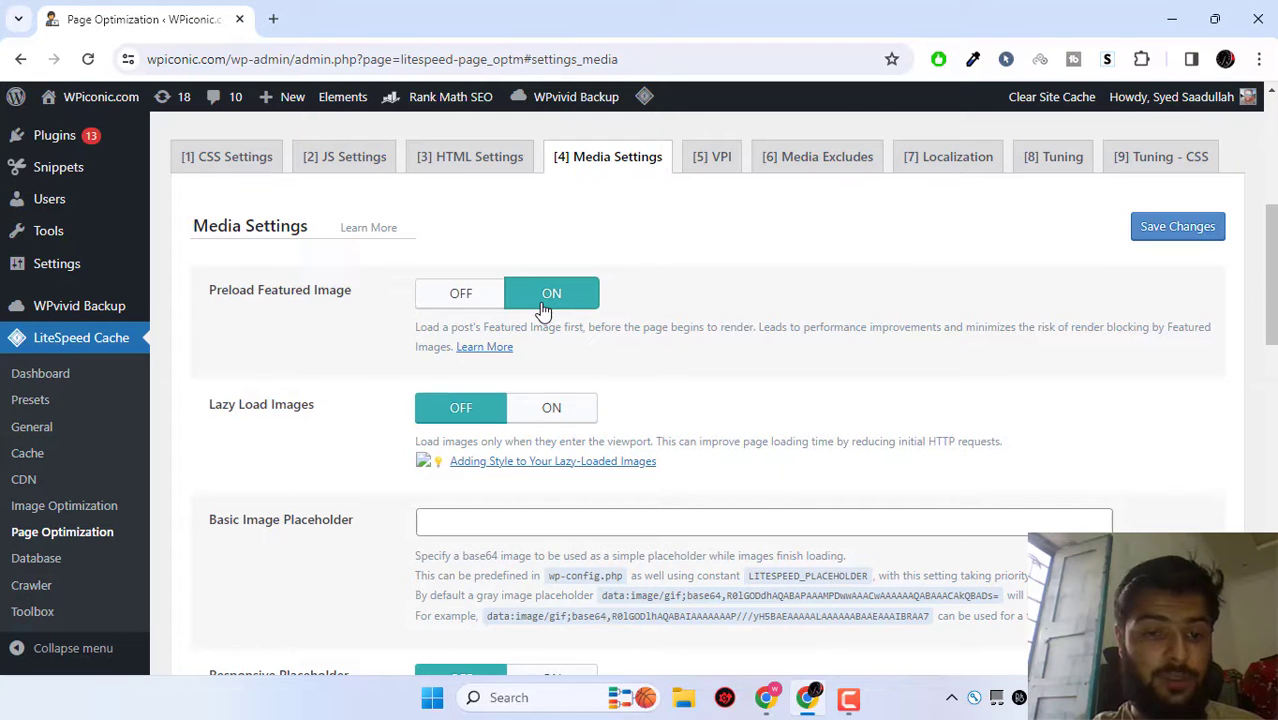
left_click(488, 306)
scroll(500, 300, "down", 2)
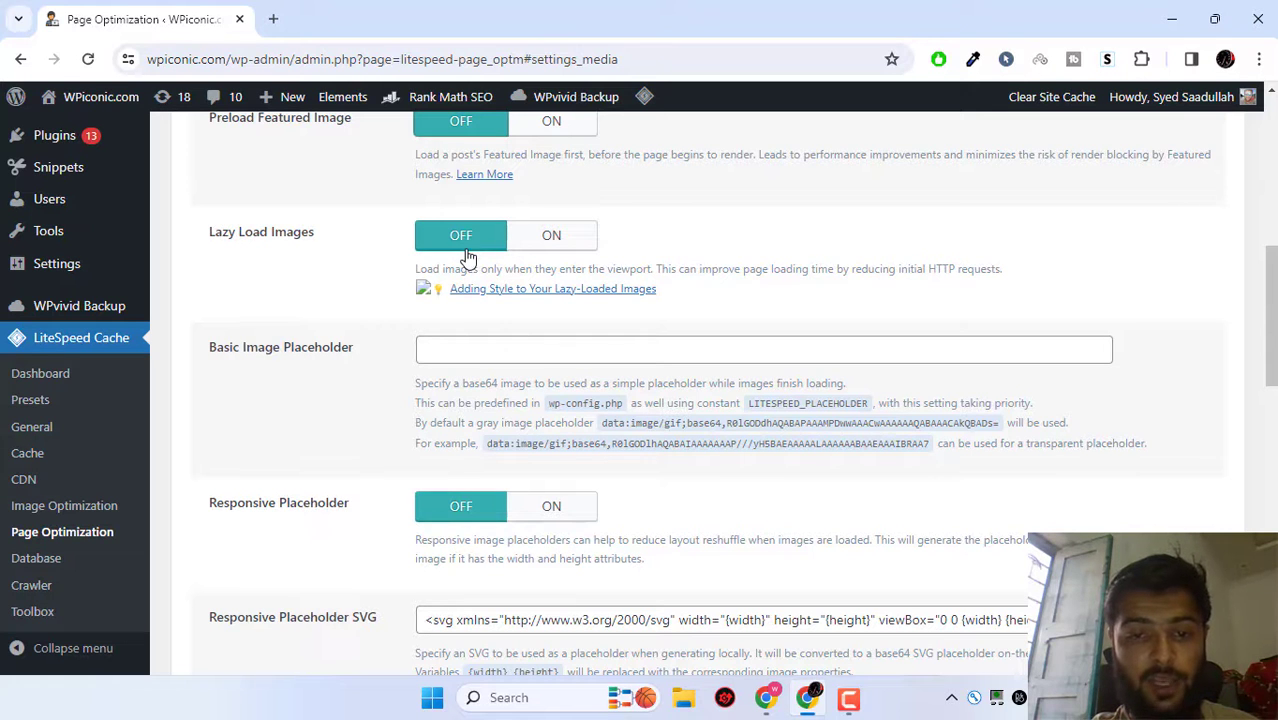
scroll(470, 472, "down", 1)
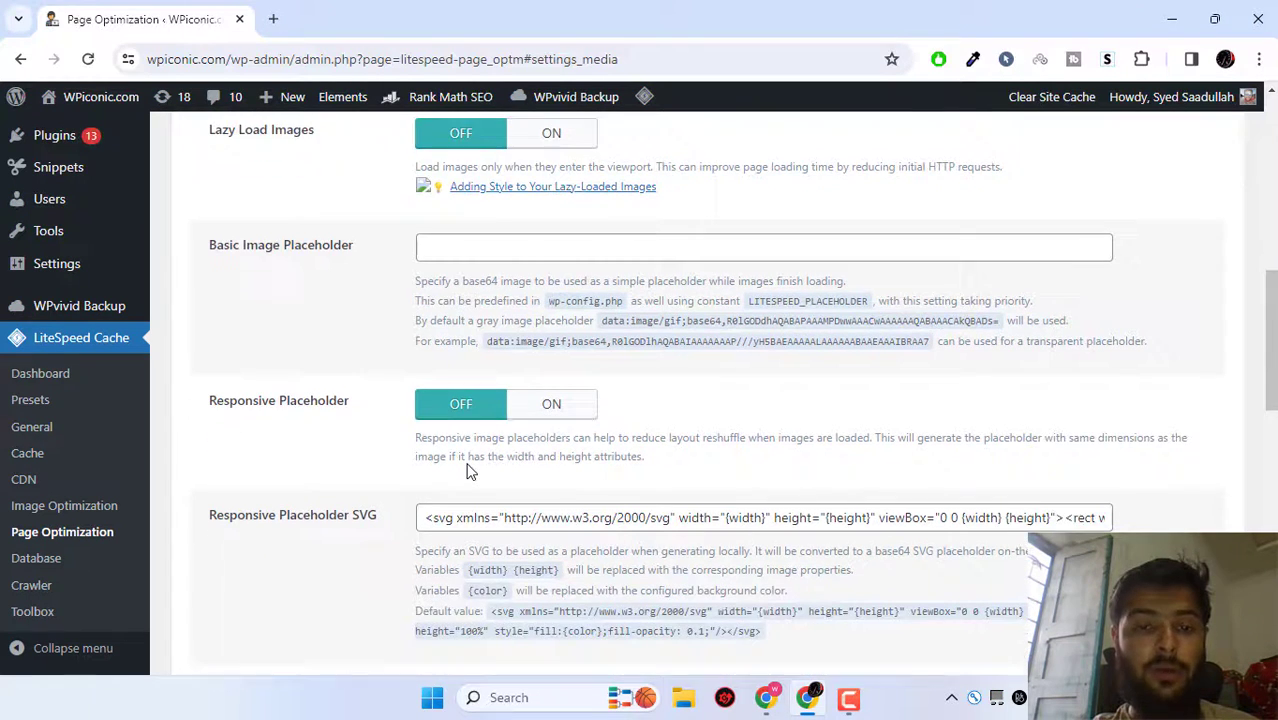
scroll(466, 472, "down", 7)
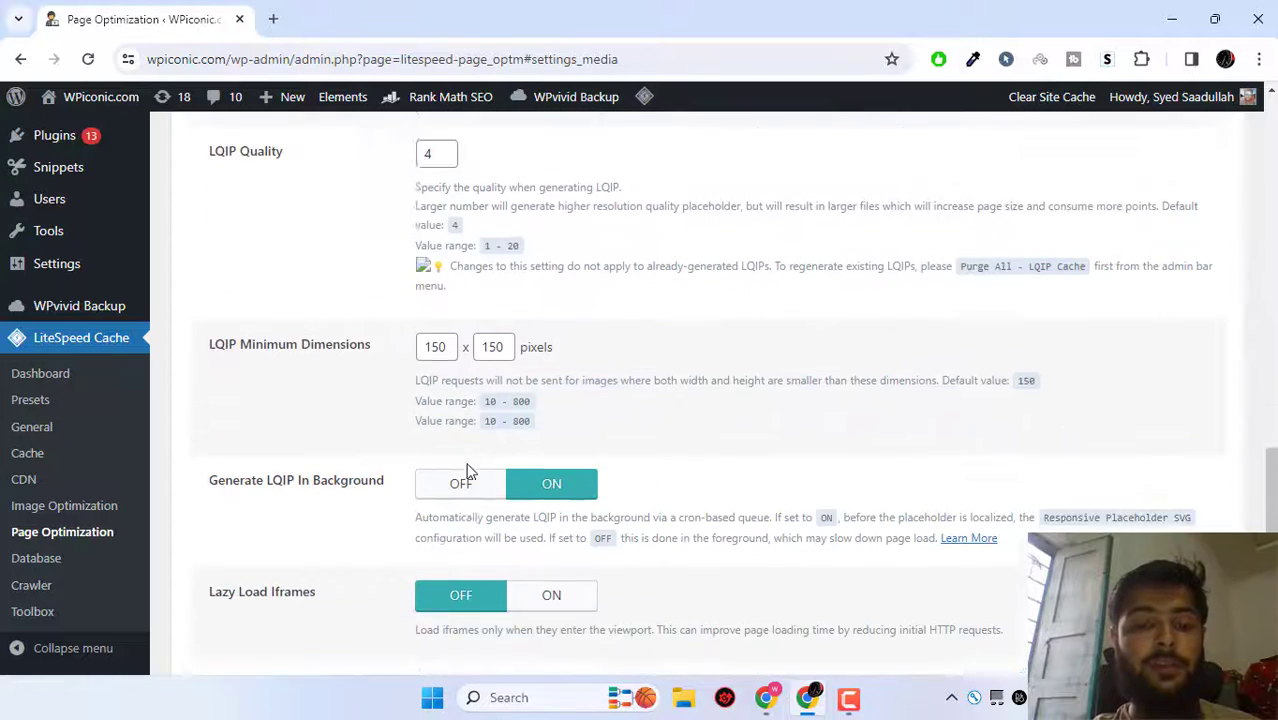
scroll(466, 472, "down", 3)
left_click(240, 564)
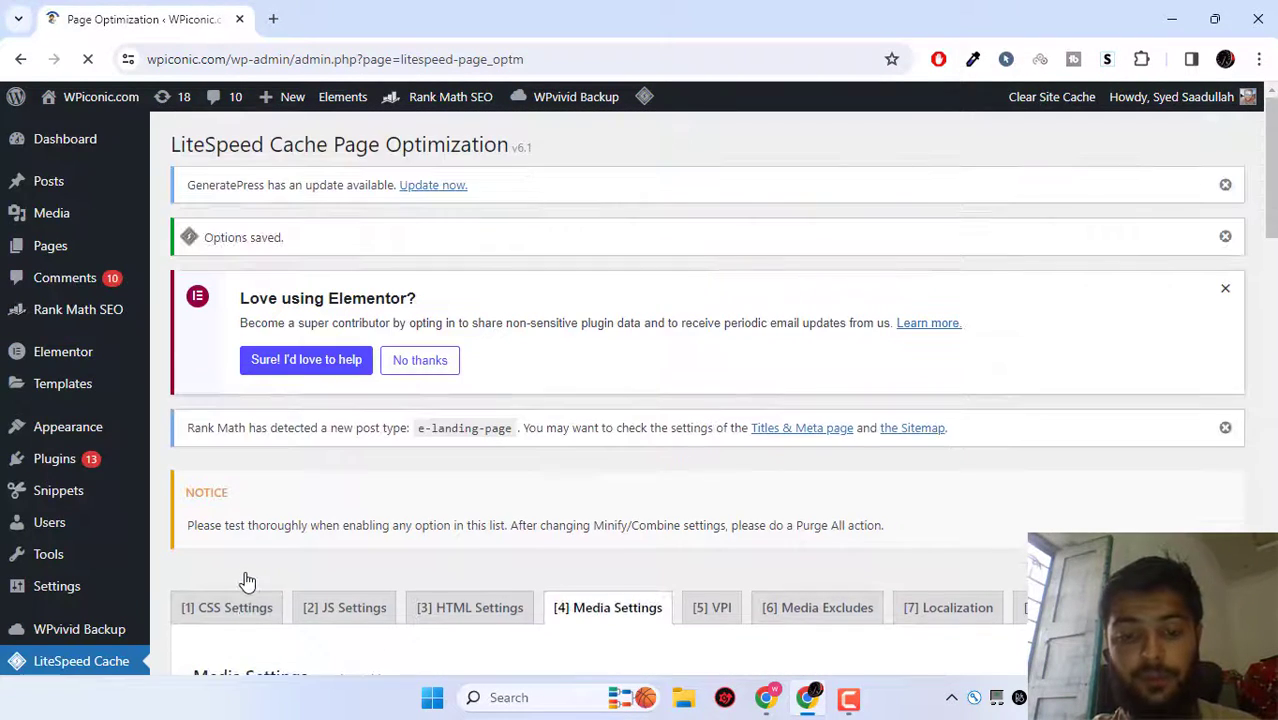
scroll(522, 502, "up", 3)
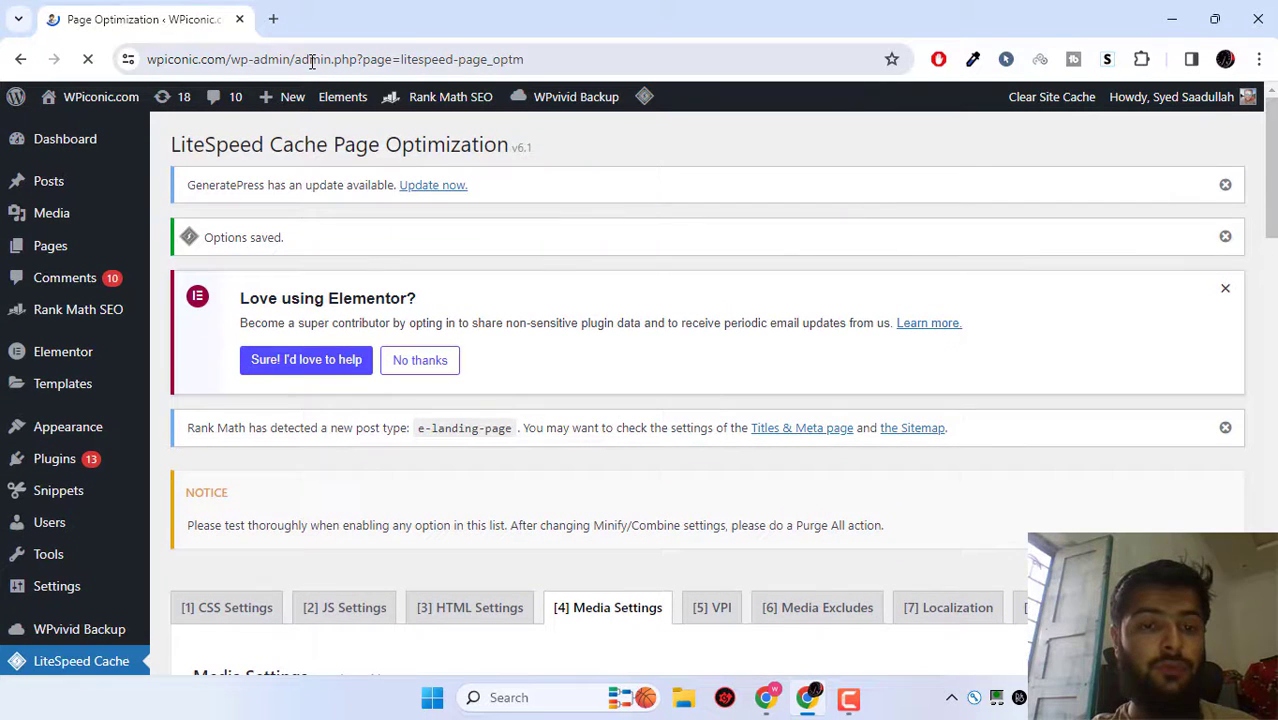
Choose Purge All from the LiteSpeed admin-bar menu to clear every cache.
scroll(63, 400, "down", 3)
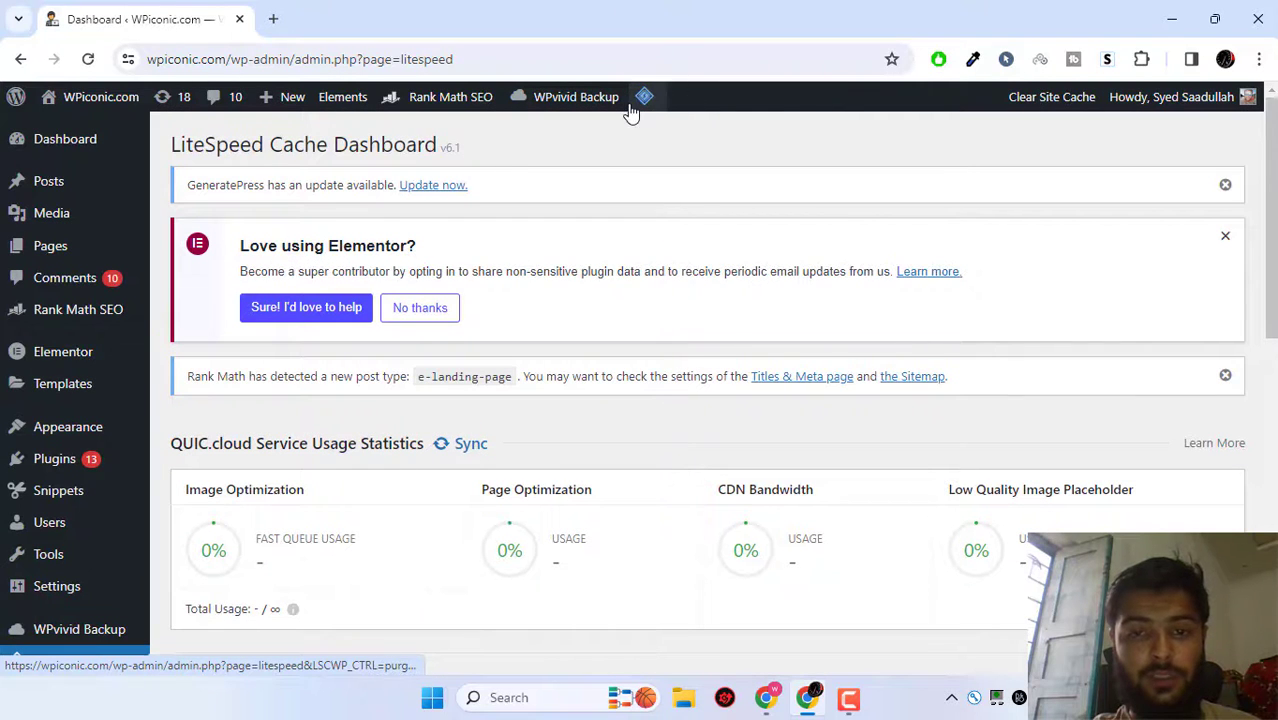
mouse_move(644, 98)
left_click(680, 208)
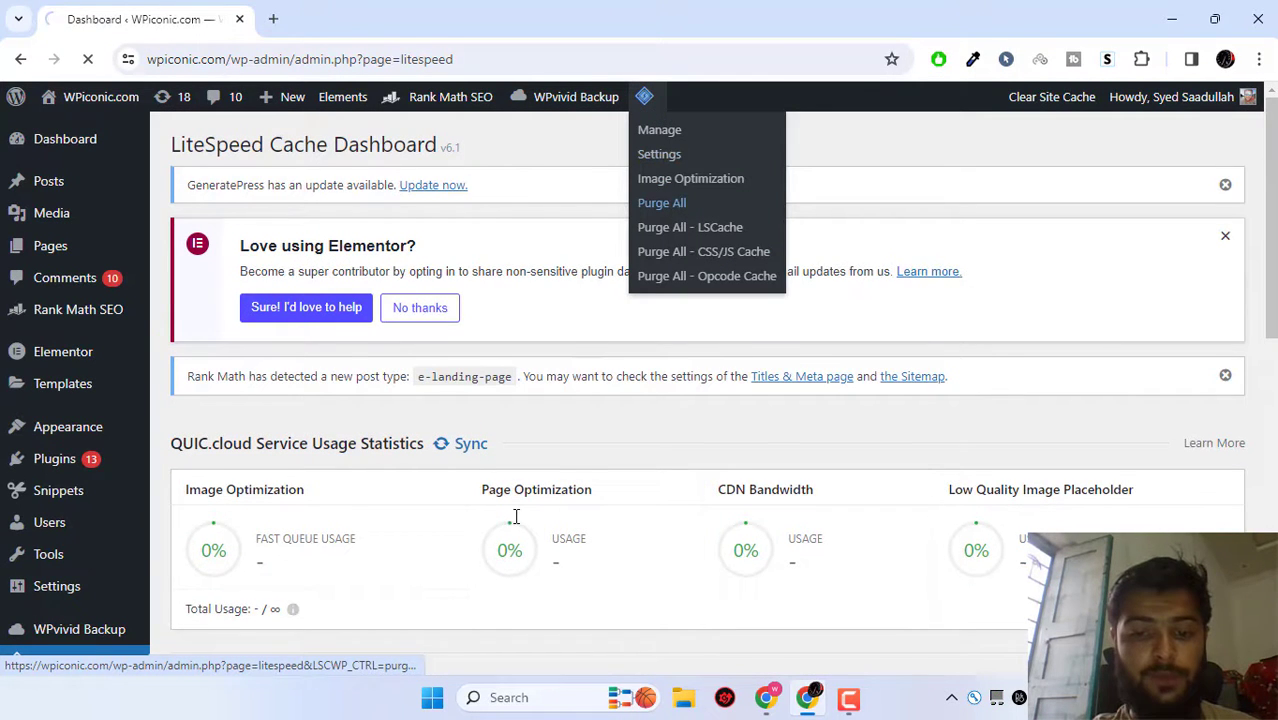
scroll(516, 516, "down", 5)
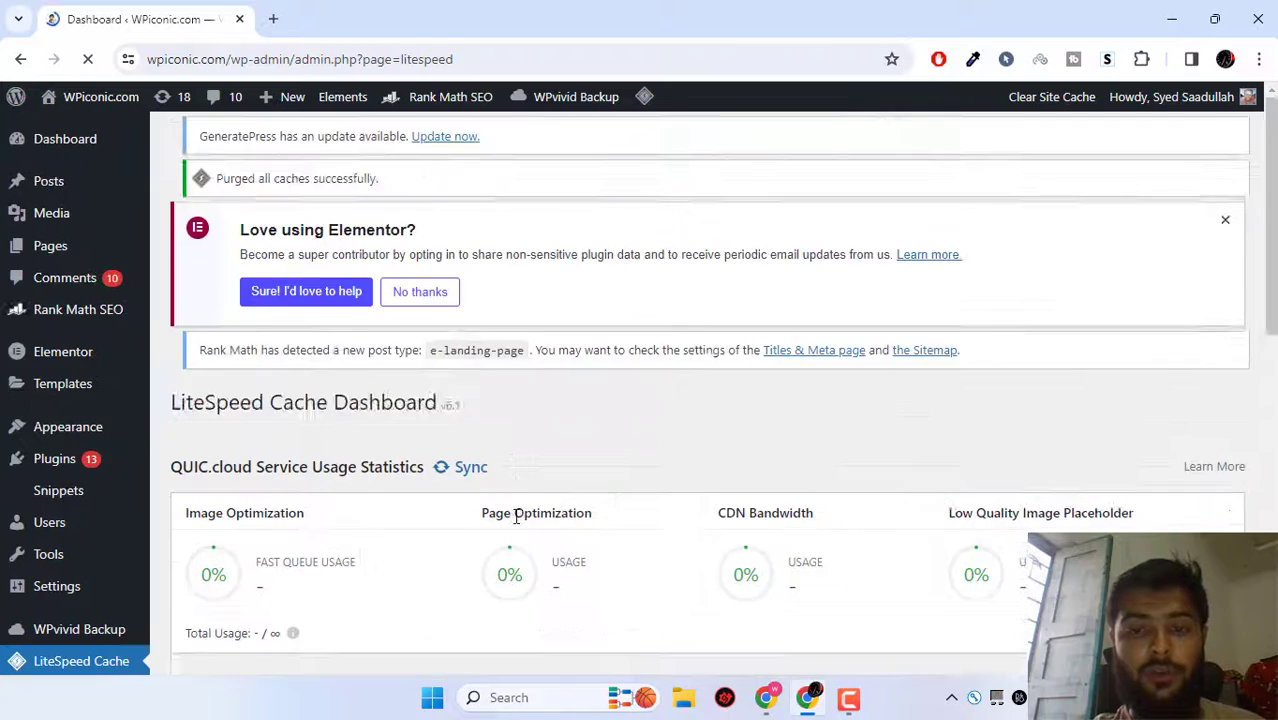
scroll(516, 516, "down", 4)
scroll(516, 516, "down", 2)
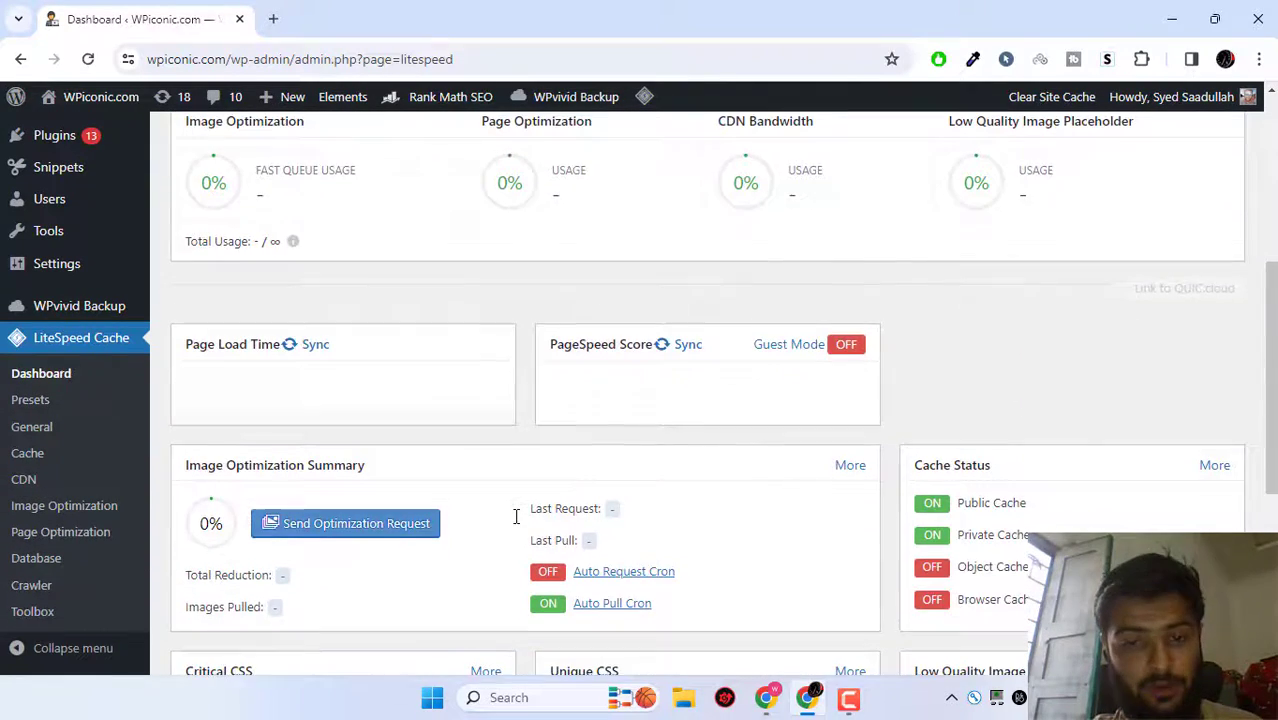
scroll(533, 519, "up", 2)
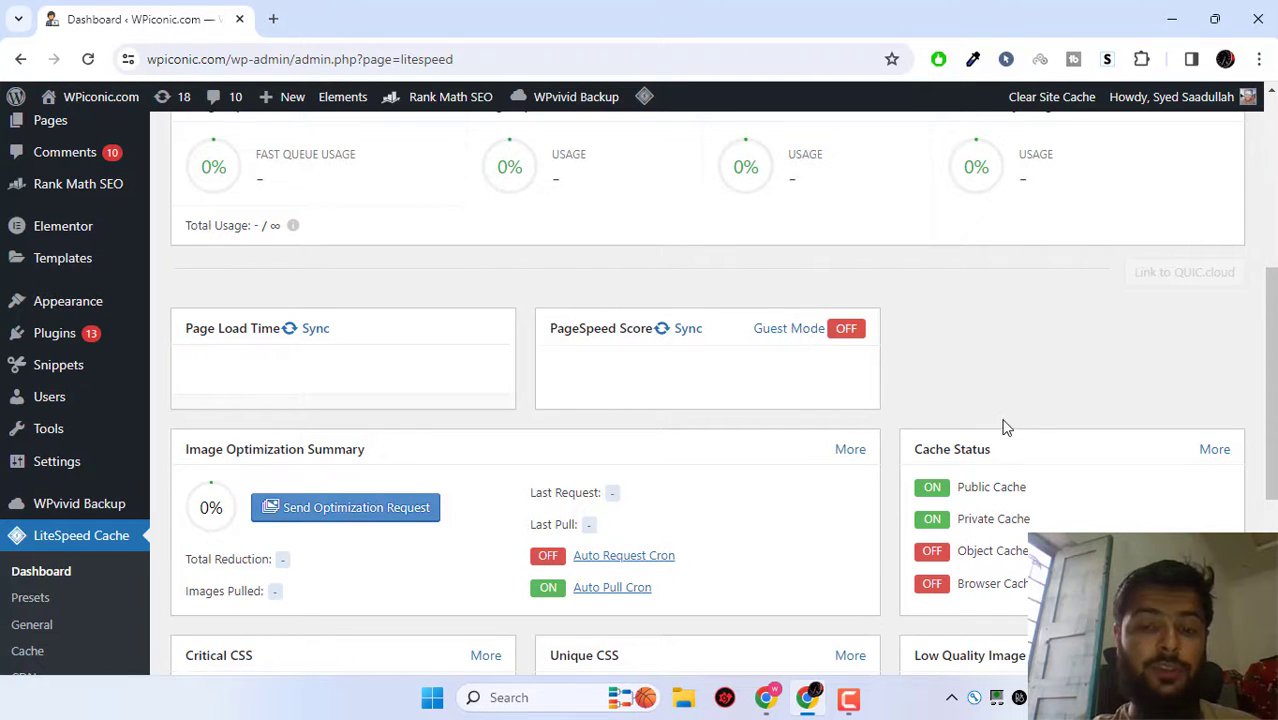
scroll(660, 341, "down", 4)
scroll(660, 341, "up", 4)
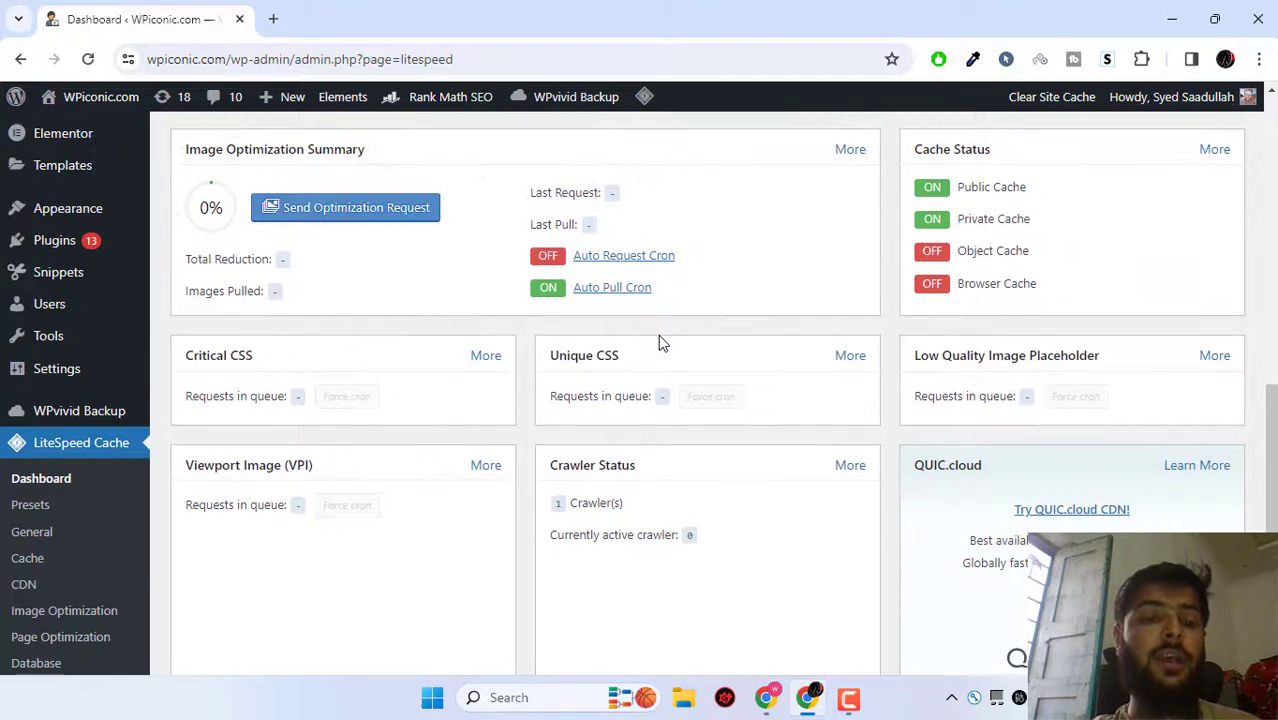
left_click_drag(227, 416, 365, 418)
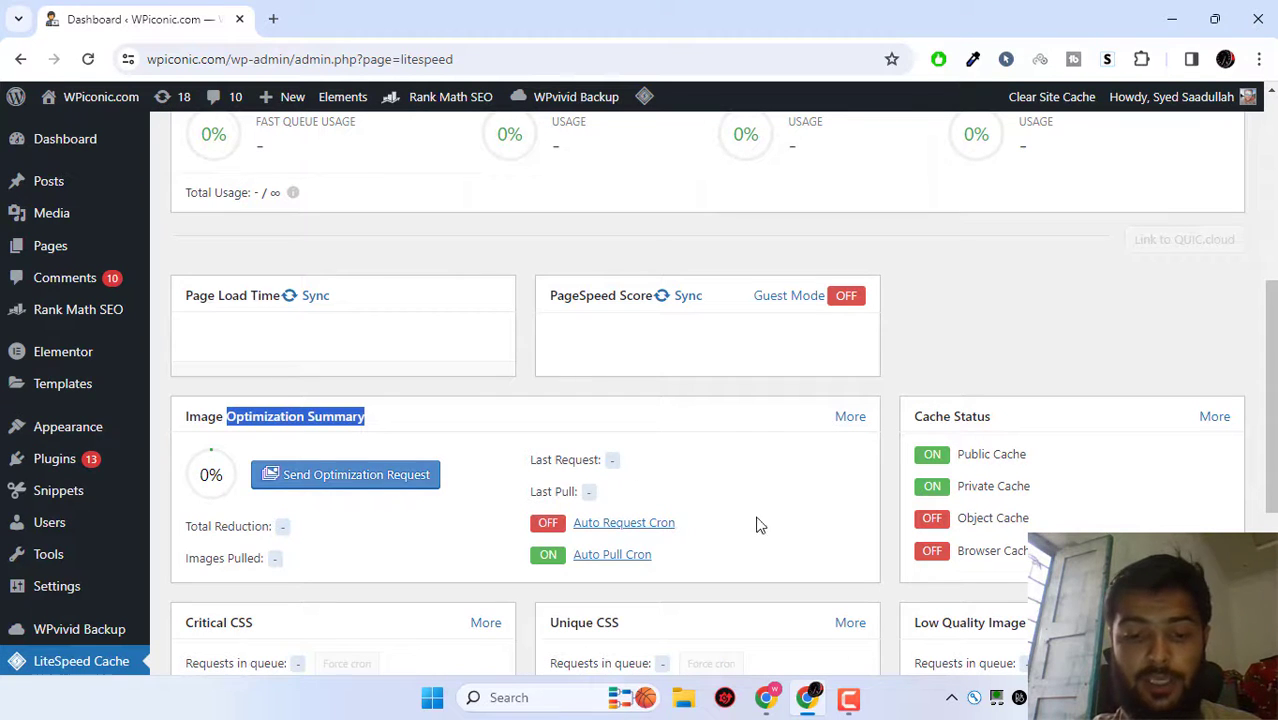
scroll(847, 533, "down", 3)
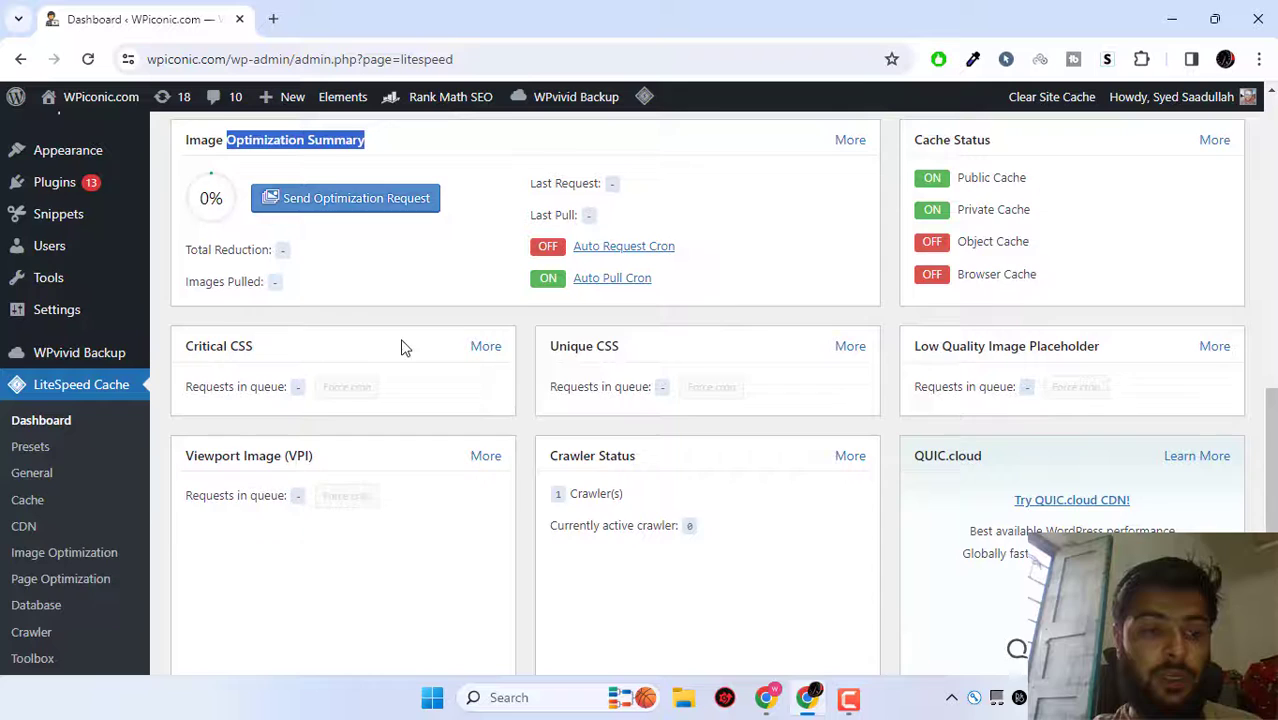
scroll(400, 352, "up", 1)
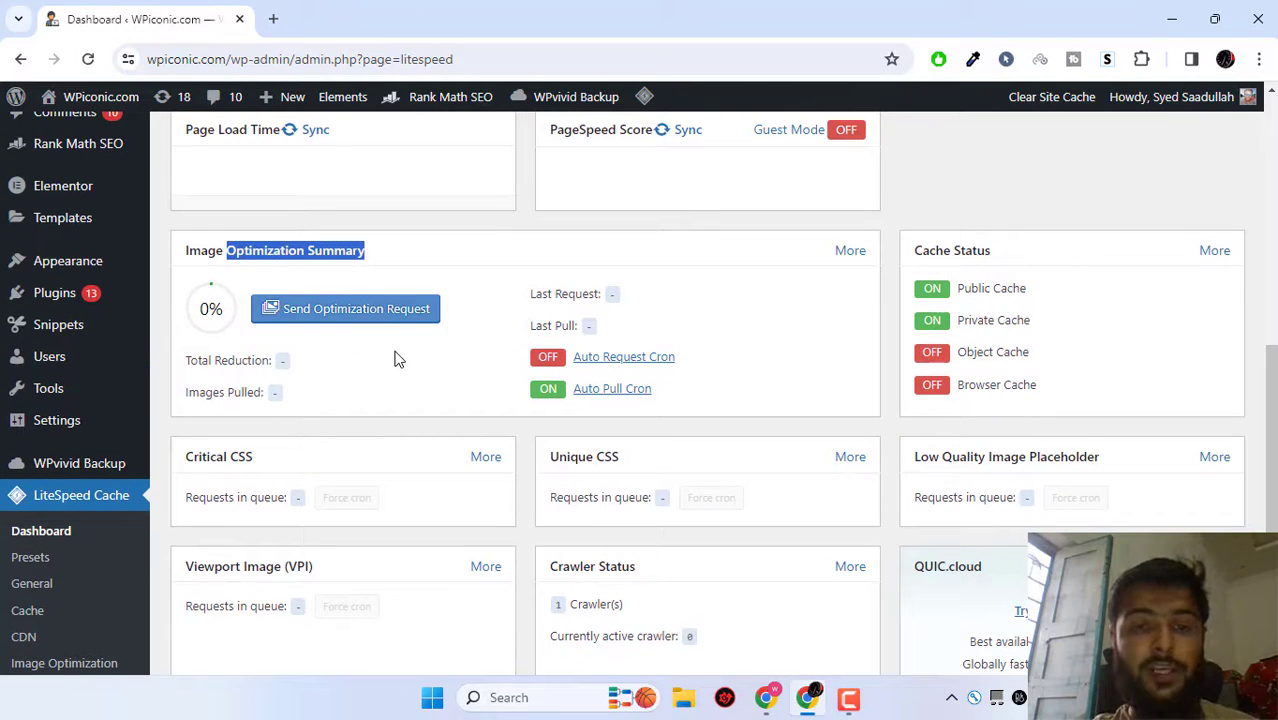